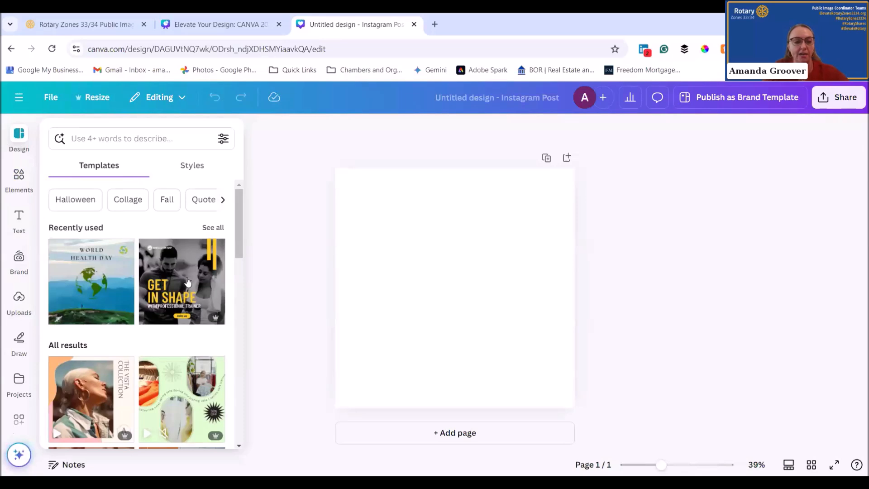
Search the design templates for "meeting invitation"
{"action": "scroll", "coordinate": [188, 283], "scroll_direction": "down", "scroll_amount": 5}
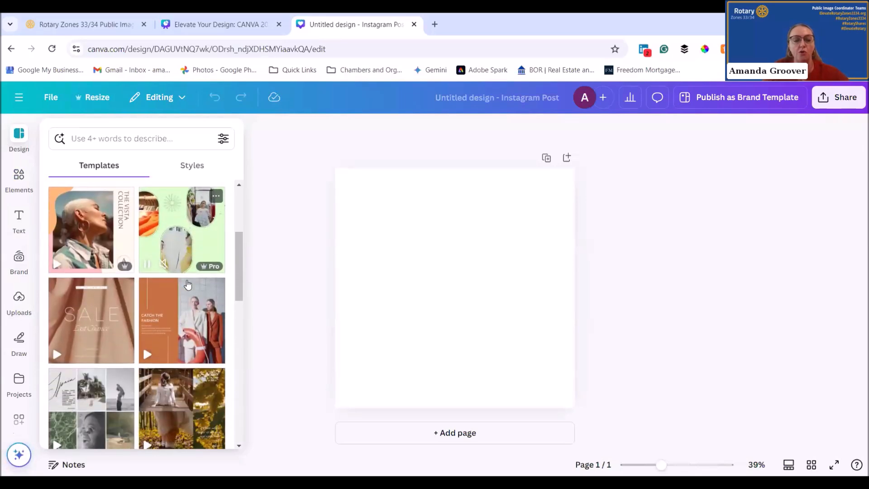
{"action": "scroll", "coordinate": [188, 284], "scroll_direction": "down", "scroll_amount": 10}
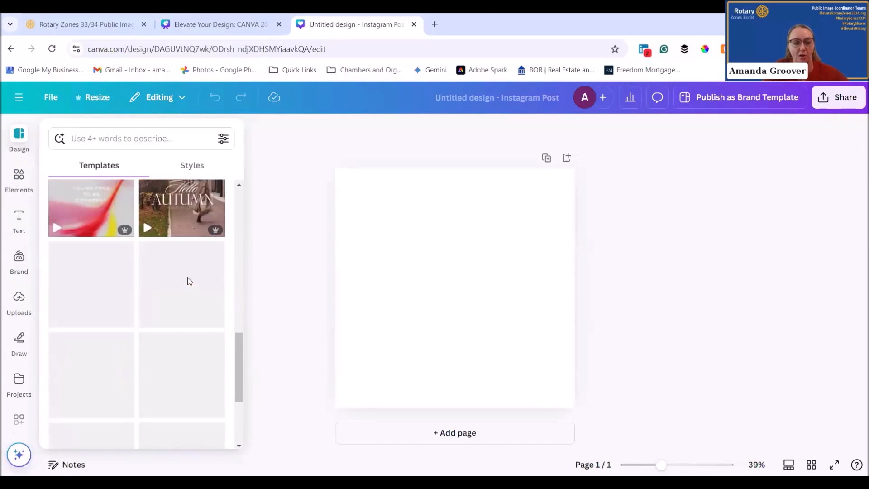
{"action": "scroll", "coordinate": [188, 282], "scroll_direction": "down", "scroll_amount": 1}
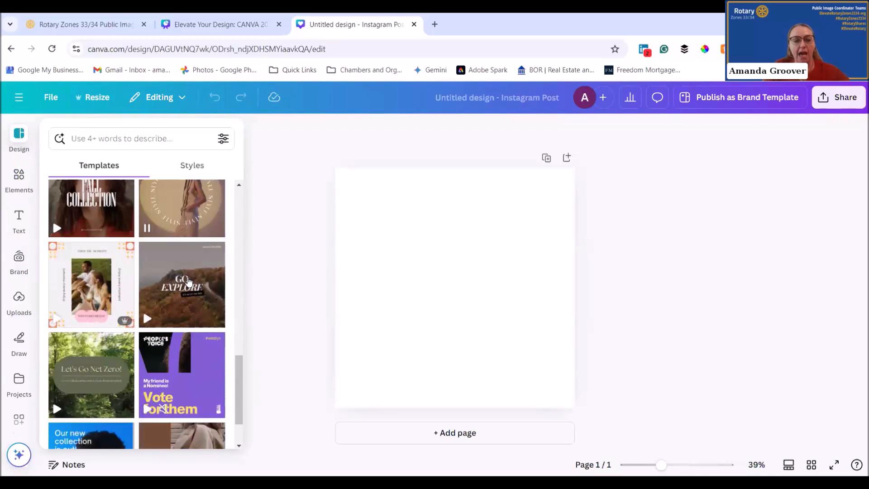
{"action": "scroll", "coordinate": [189, 281], "scroll_direction": "down", "scroll_amount": 3}
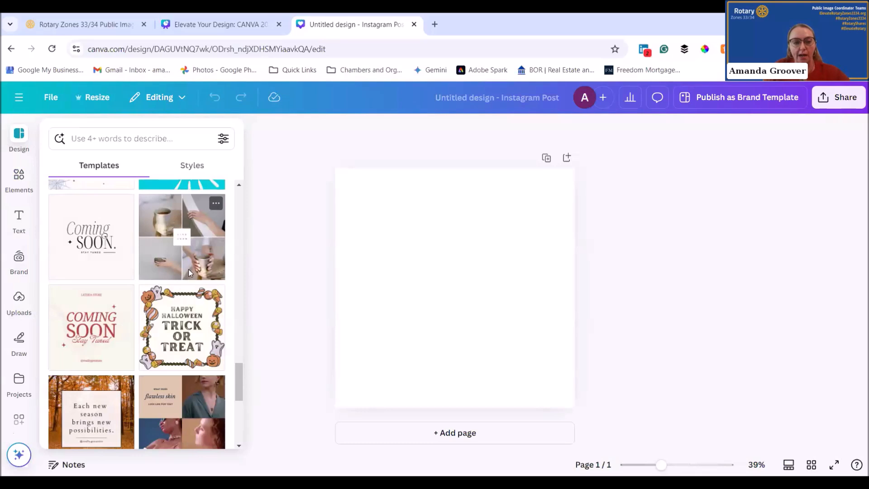
{"action": "scroll", "coordinate": [188, 269], "scroll_direction": "up", "scroll_amount": 15}
{"action": "left_click", "coordinate": [132, 138]}
{"action": "type", "text": "m"}
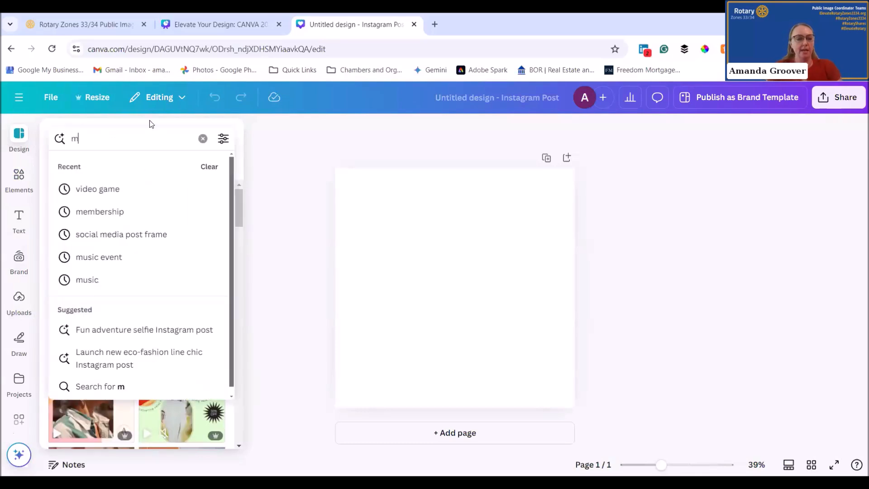
{"action": "type", "text": "eeting invitation"}
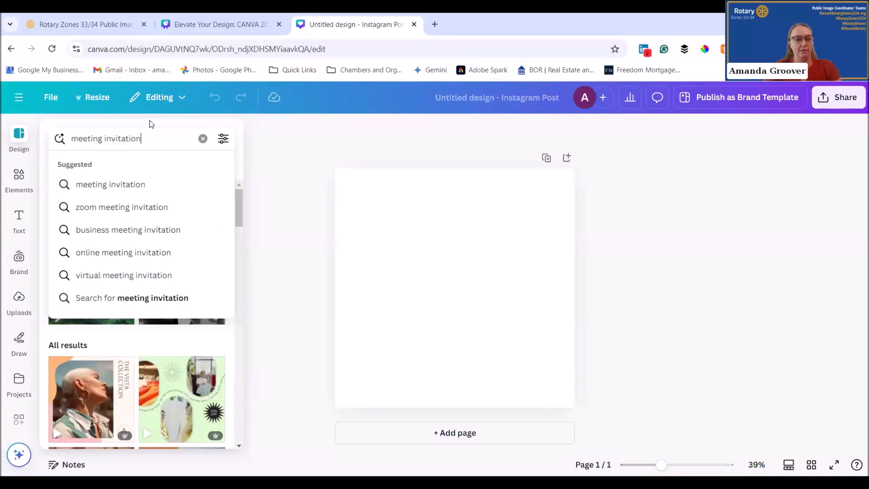
{"action": "key", "text": "Return"}
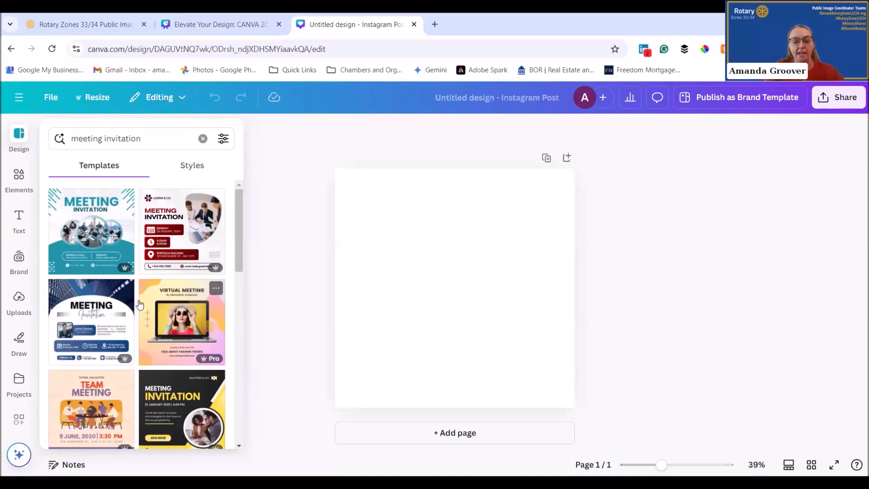
Apply the Yellow and Black Corporate Meeting Invitation template to the blank Instagram post
{"action": "scroll", "coordinate": [140, 304], "scroll_direction": "down", "scroll_amount": 2}
{"action": "scroll", "coordinate": [140, 311], "scroll_direction": "up", "scroll_amount": 2}
{"action": "scroll", "coordinate": [140, 317], "scroll_direction": "down", "scroll_amount": 4}
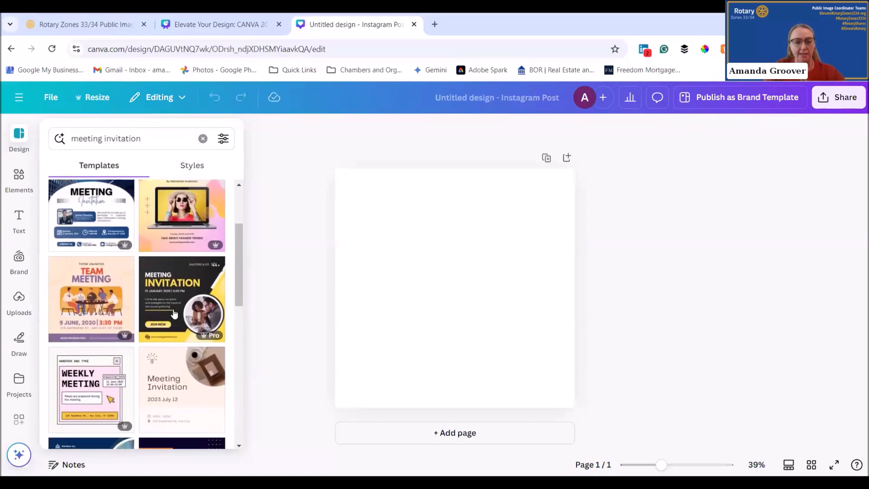
{"action": "left_click", "coordinate": [174, 313]}
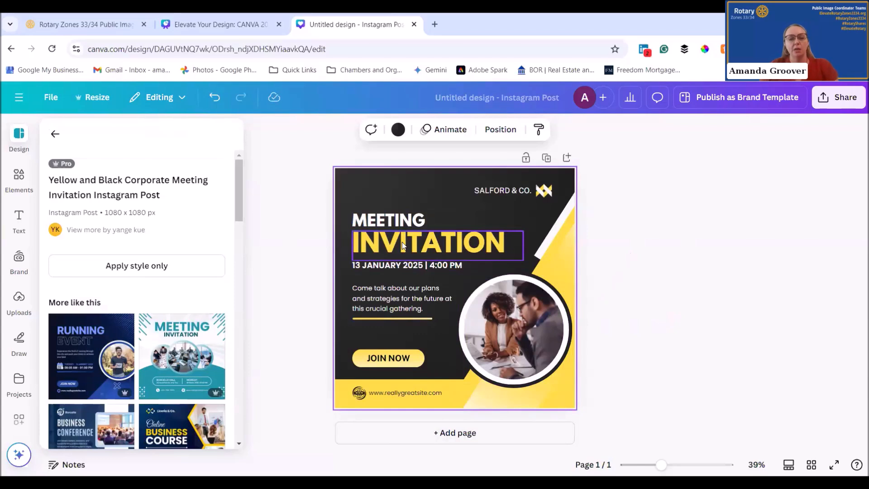
Delete the placeholder company name "SALFORD & CO." and the small logo beside it
{"action": "left_click", "coordinate": [504, 192]}
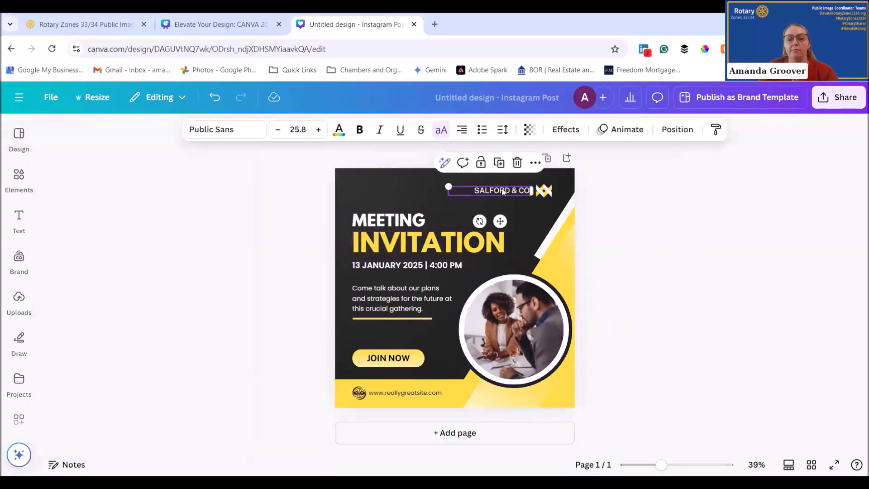
{"action": "key", "text": "Delete"}
{"action": "left_click", "coordinate": [546, 193]}
{"action": "key", "text": "Delete"}
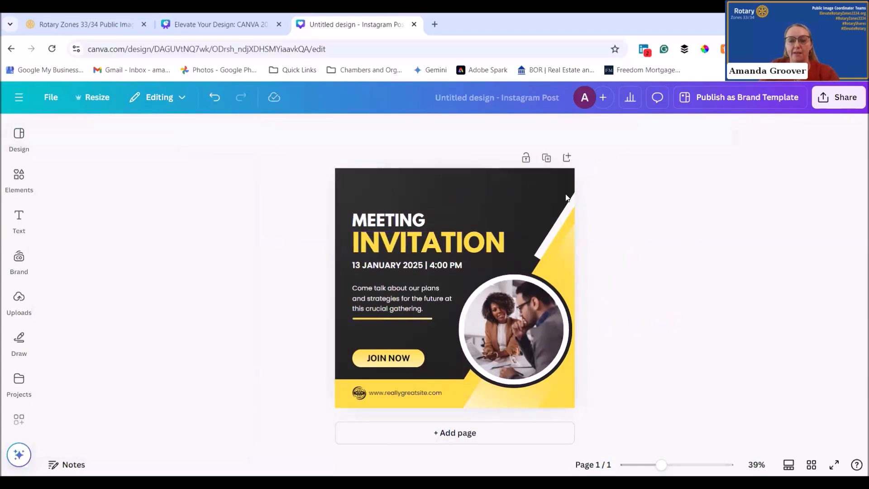
Add the Rotary Zones 33/34 brand logo with white lettering and gold wheel, and place it in the design's upper-right corner
{"action": "left_click", "coordinate": [20, 258]}
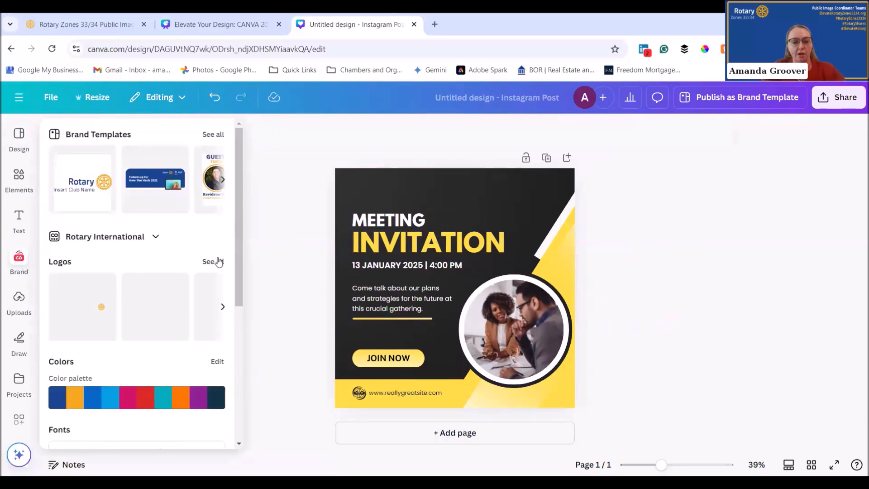
{"action": "left_click", "coordinate": [5, 298]}
{"action": "left_click", "coordinate": [15, 267]}
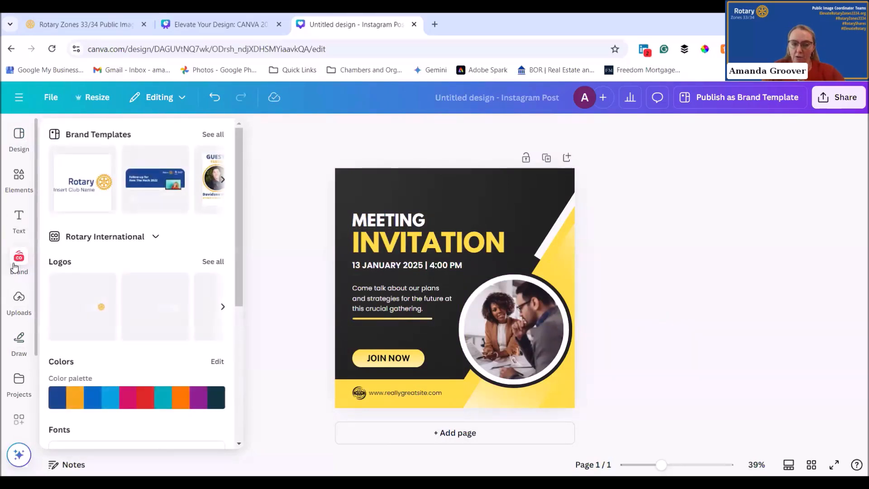
{"action": "left_click", "coordinate": [16, 300]}
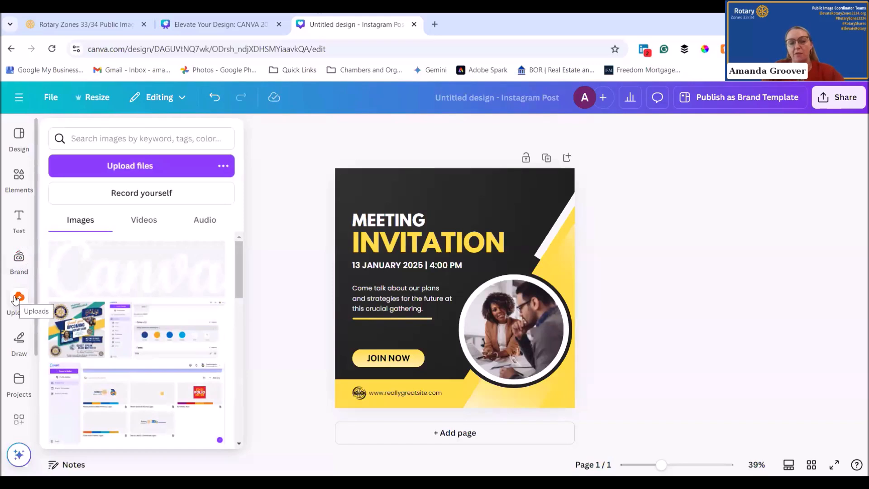
{"action": "left_click", "coordinate": [16, 263]}
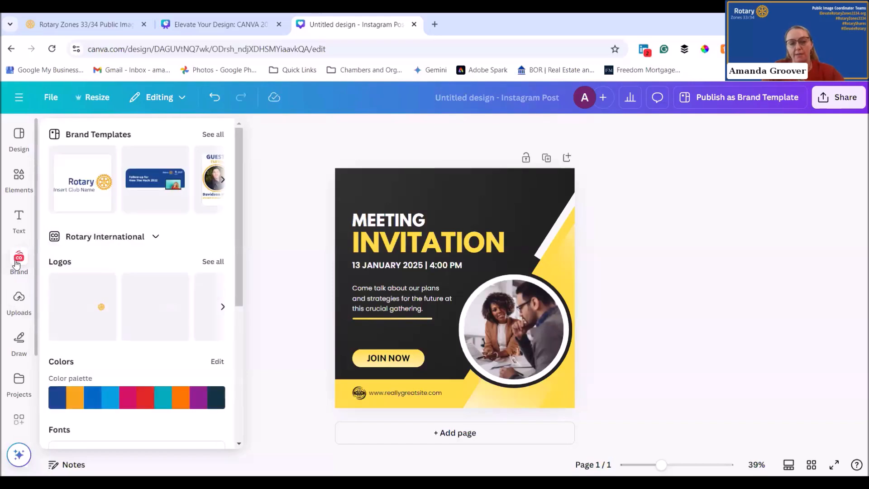
{"action": "left_click", "coordinate": [205, 262]}
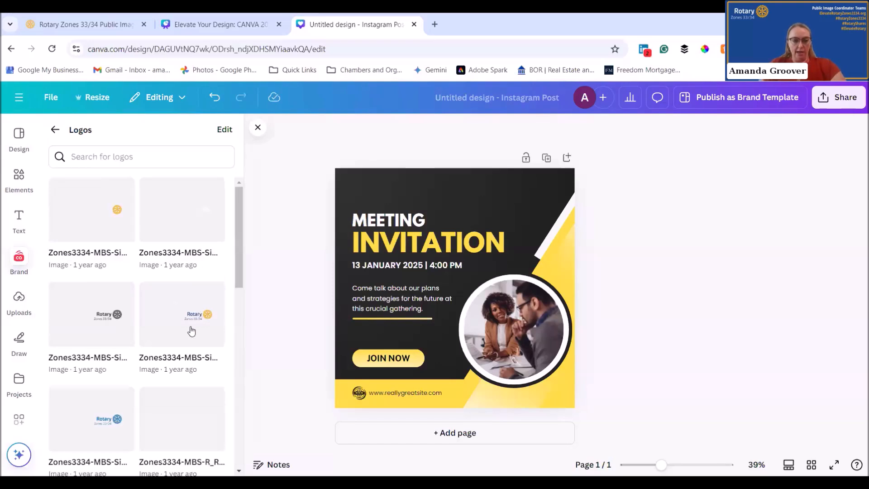
{"action": "scroll", "coordinate": [192, 326], "scroll_direction": "down", "scroll_amount": 3}
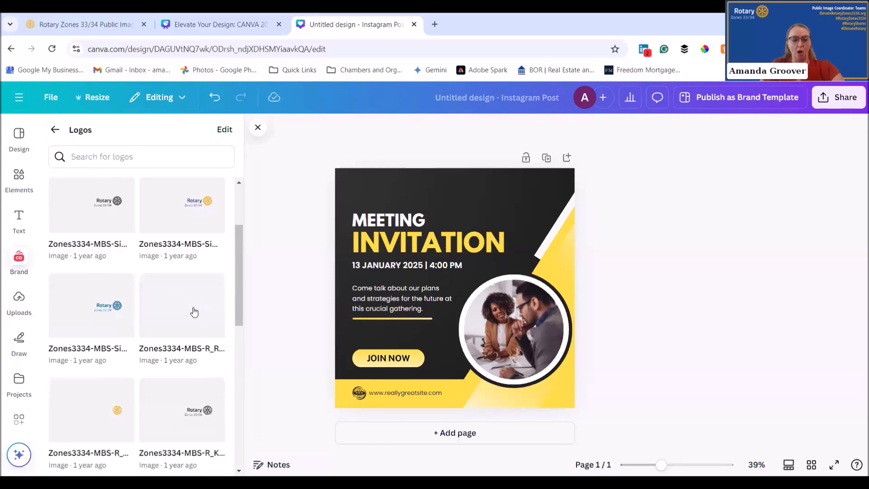
{"action": "left_click", "coordinate": [113, 412]}
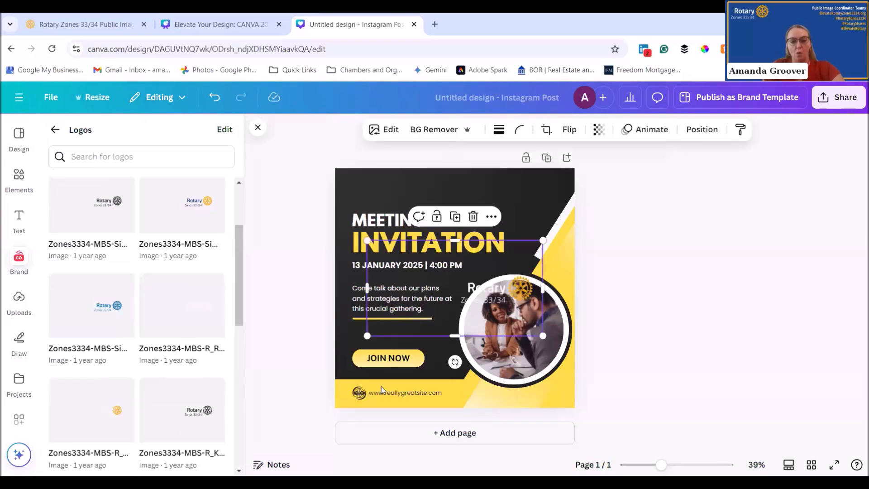
{"action": "left_click_drag", "start_coordinate": [523, 236], "coordinate": [546, 190]}
{"action": "left_click", "coordinate": [646, 226]}
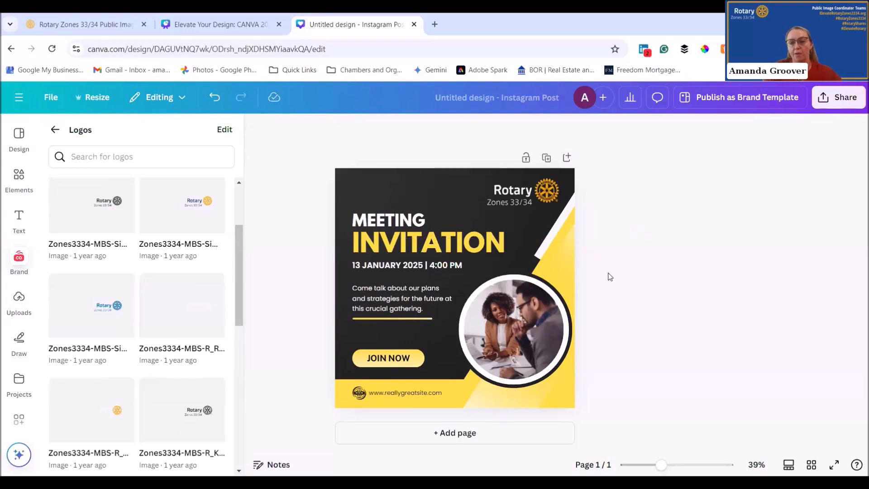
Recolor the design's background with the dark blue from the Rotary International palette
{"action": "left_click", "coordinate": [355, 189]}
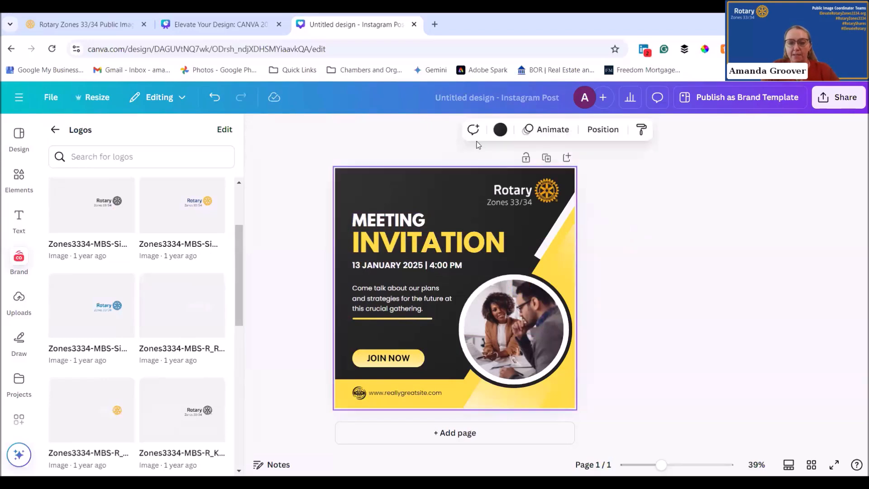
{"action": "left_click", "coordinate": [498, 133]}
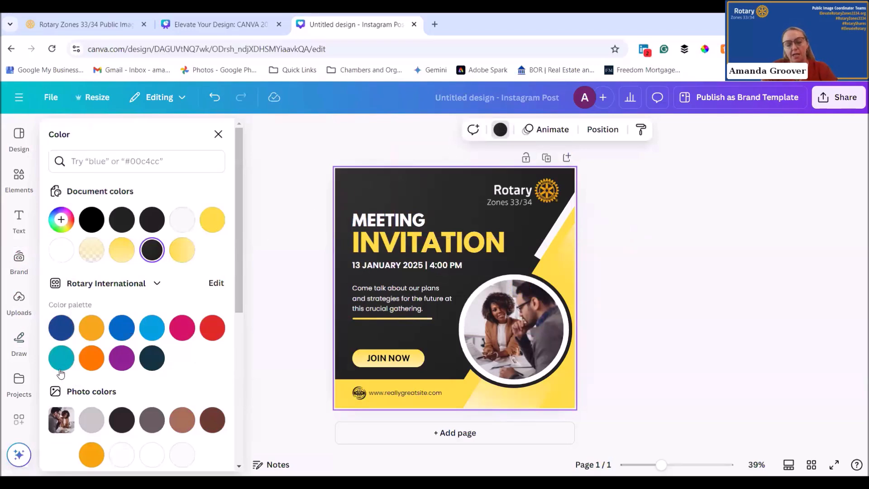
{"action": "left_click", "coordinate": [63, 336]}
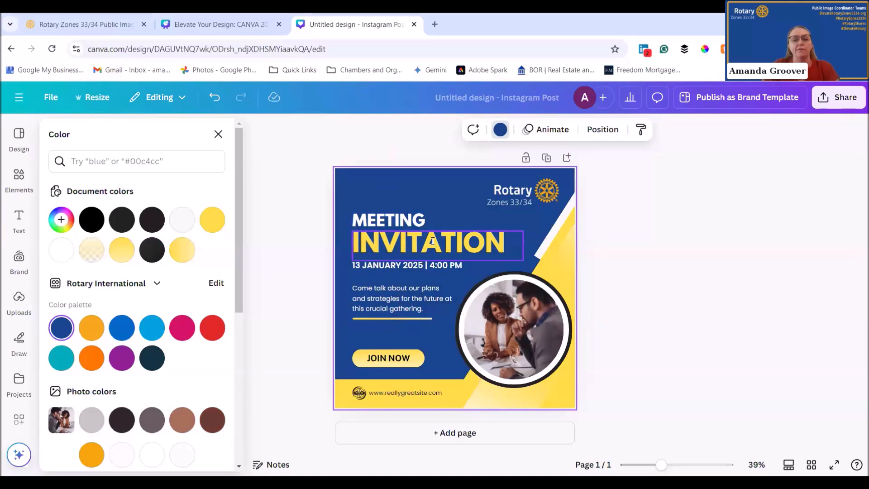
Recolor all letters of the heading word "INVITATION" with the Rotary International gold #f7a81b
{"action": "left_click_drag", "start_coordinate": [434, 243], "coordinate": [482, 174]}
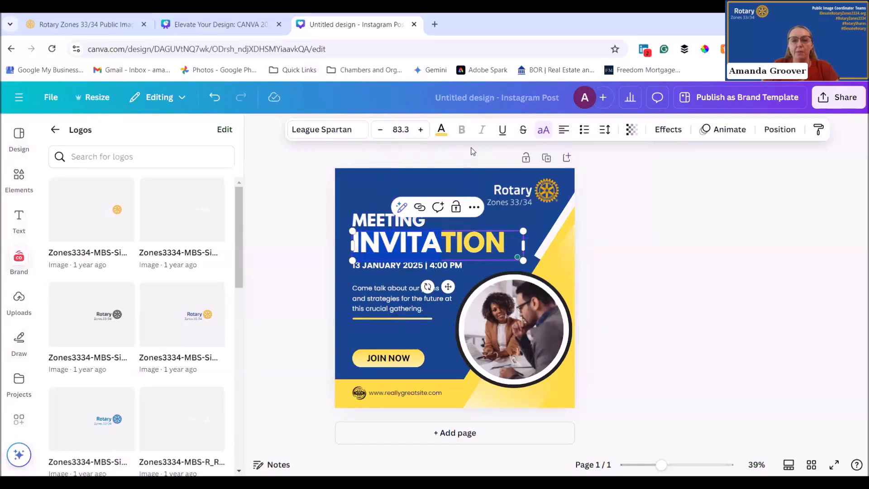
{"action": "left_click", "coordinate": [441, 130]}
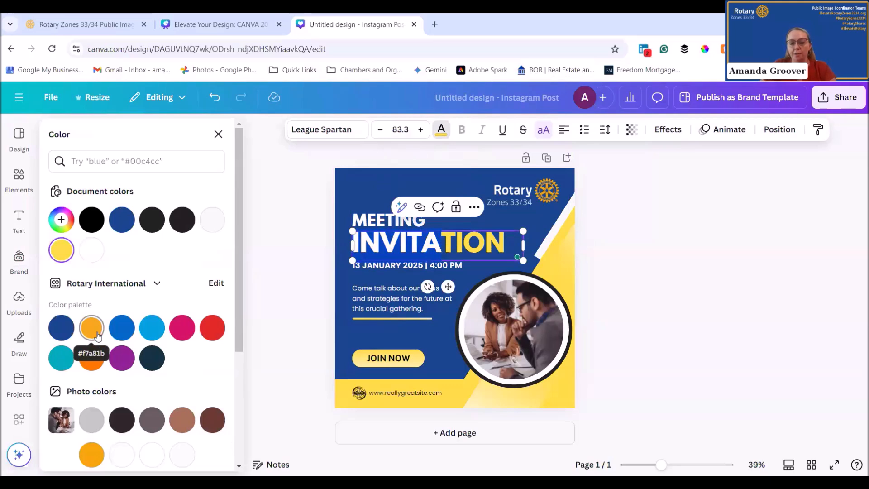
{"action": "left_click", "coordinate": [96, 330]}
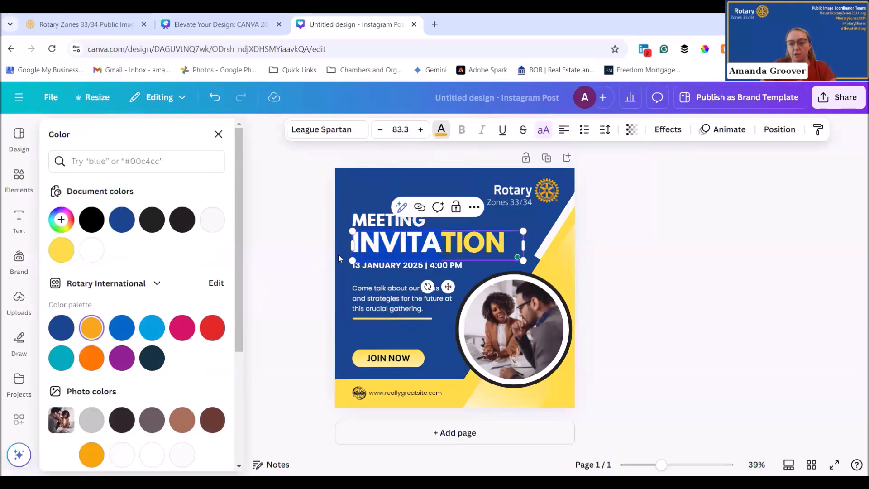
{"action": "left_click", "coordinate": [460, 237]}
{"action": "left_click_drag", "start_coordinate": [506, 242], "coordinate": [442, 243]}
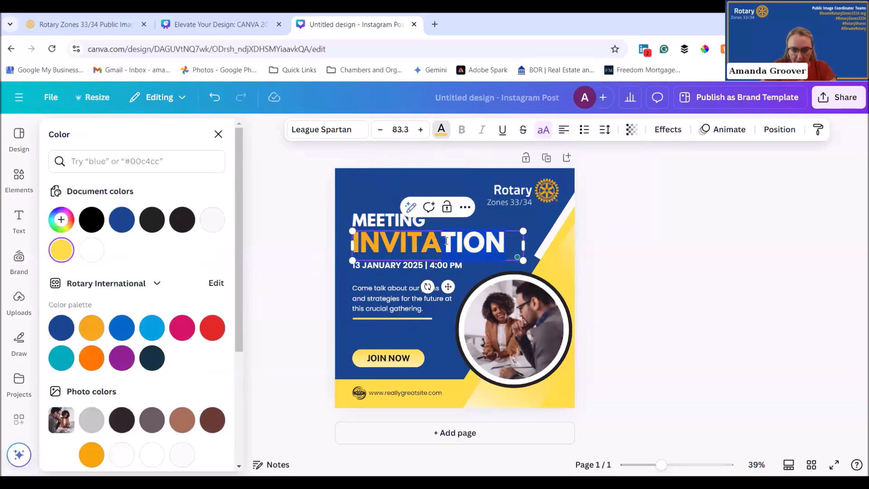
{"action": "left_click", "coordinate": [441, 130]}
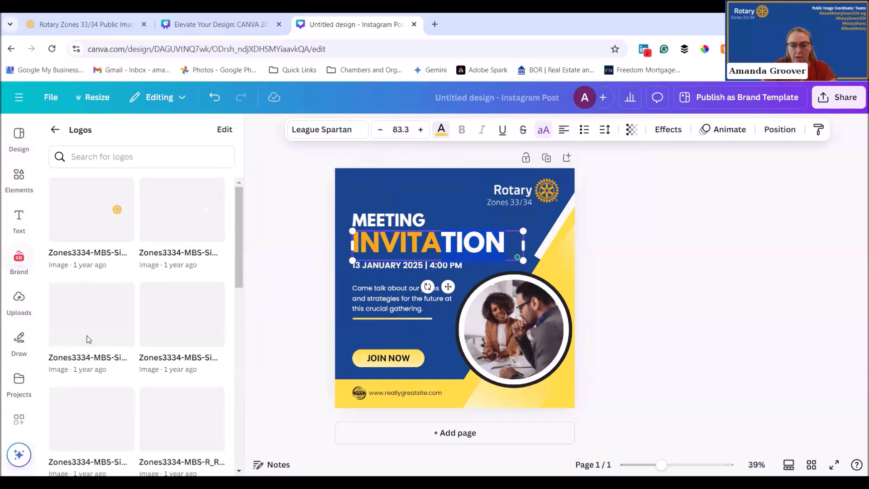
{"action": "left_click", "coordinate": [656, 282]}
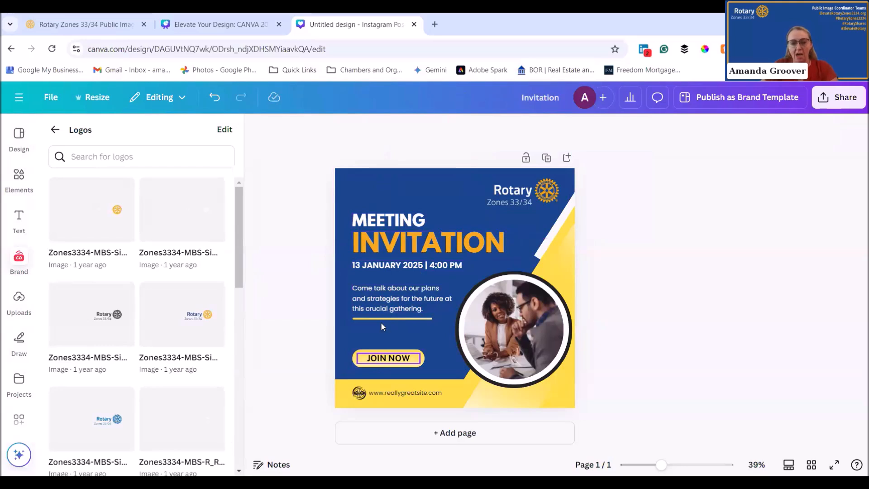
Change the date and time line under the heading to "NOVEMBER 1 2024 | 12:00 PM"
{"action": "key", "text": "Tab"}
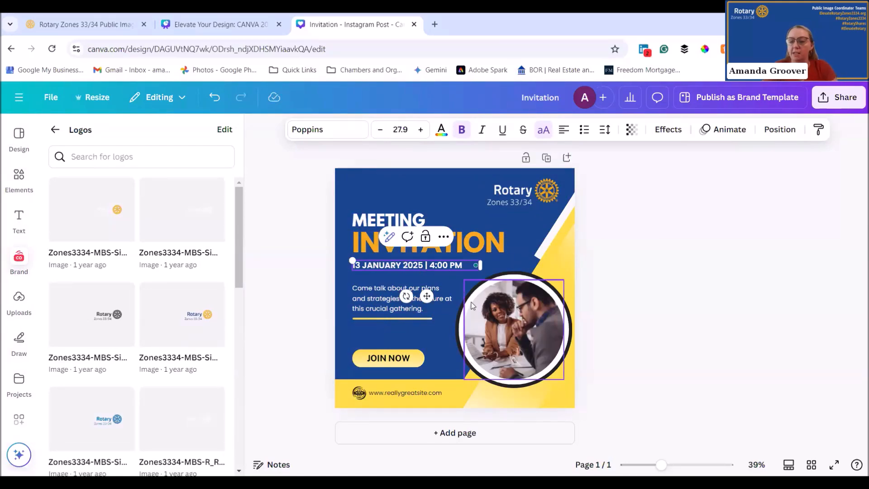
{"action": "key", "text": "BackSpace"}
{"action": "type", "text": "NOV"}
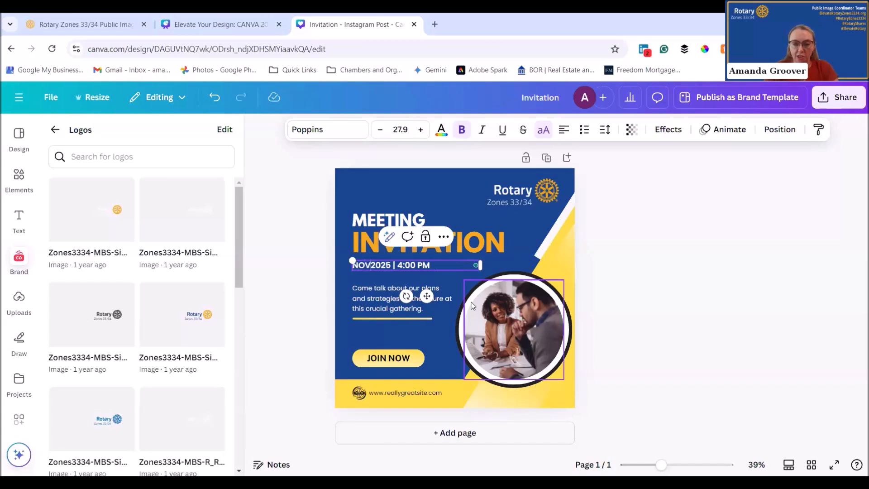
{"action": "type", "text": "EMBER "}
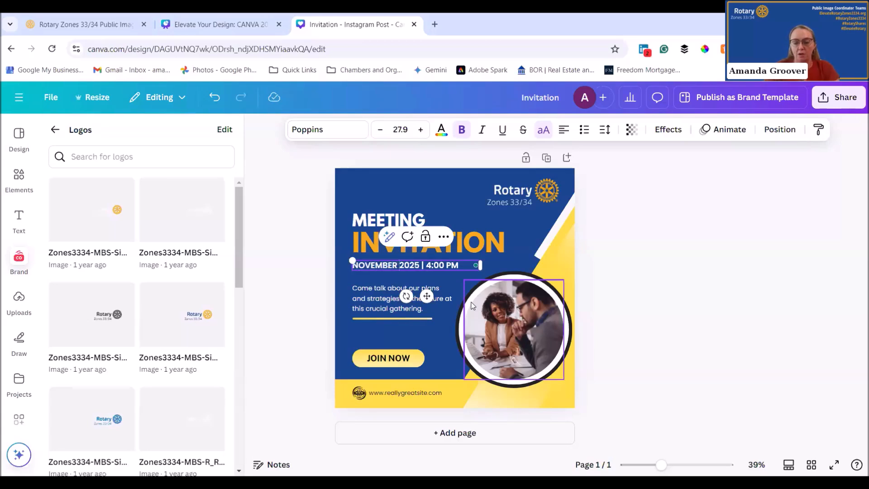
{"action": "type", "text": "1"}
{"action": "key", "text": "BackSpace"}
{"action": "type", "text": "4"}
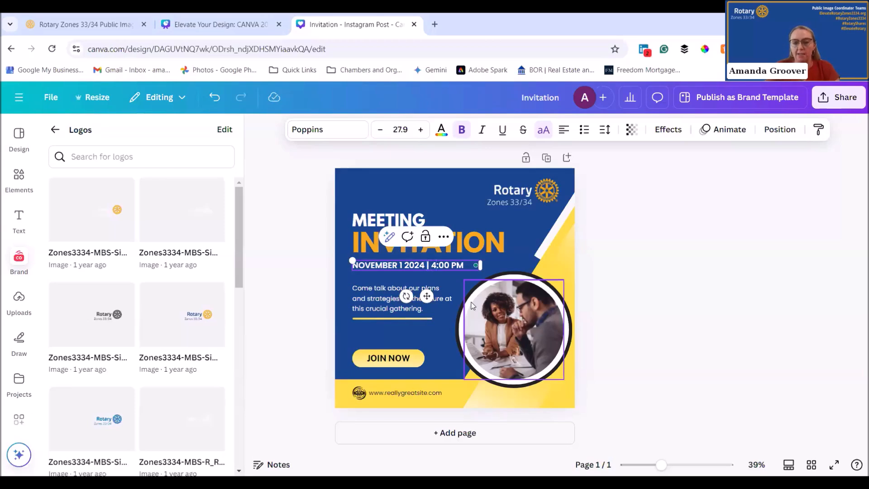
{"action": "key", "text": "BackSpace"}
{"action": "type", "text": "12"}
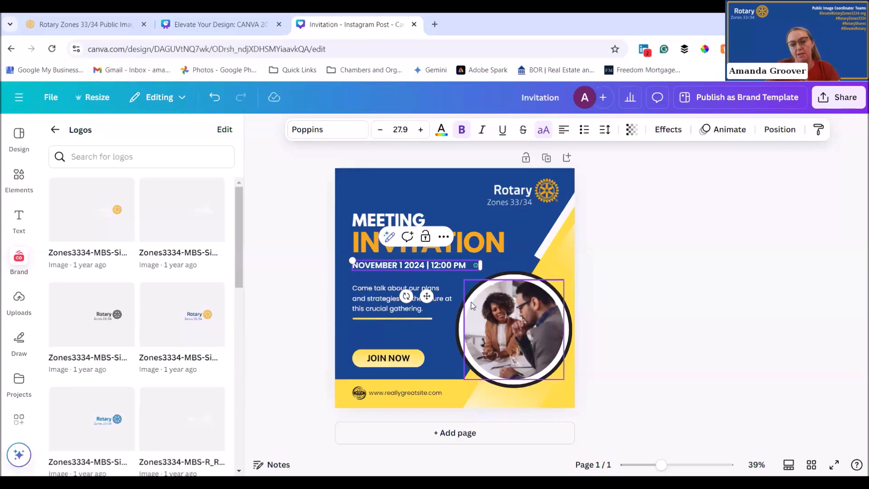
Replace the description paragraph below the date line with "Come and learn more about how Rotary impacts our community."
{"action": "left_click", "coordinate": [430, 290]}
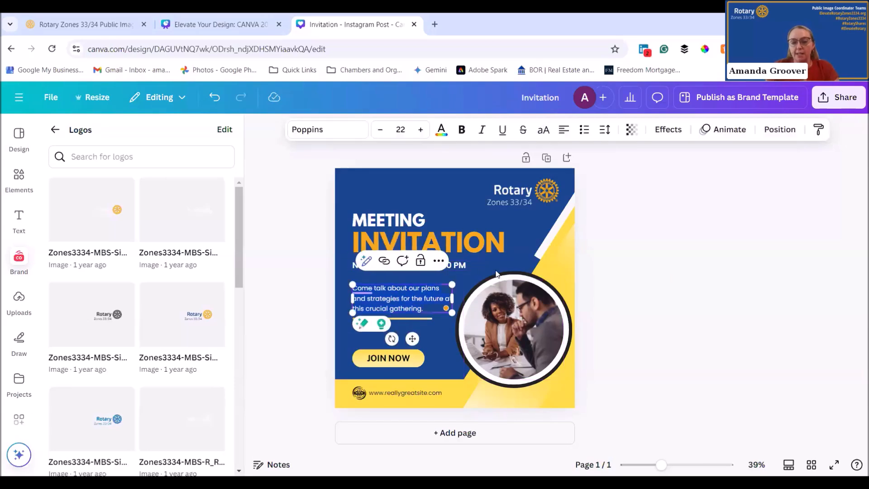
{"action": "key", "text": "BackSpace"}
{"action": "type", "text": "Come and learn more about how"}
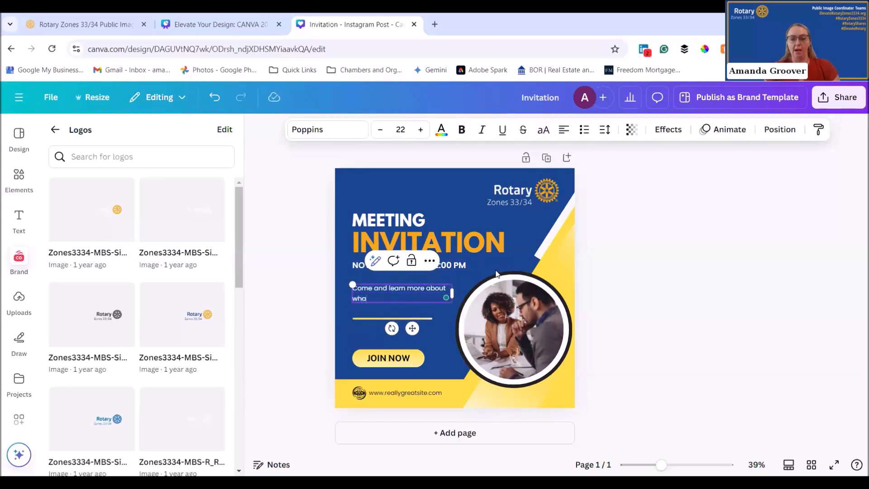
{"action": "type", "text": " Rotary i"}
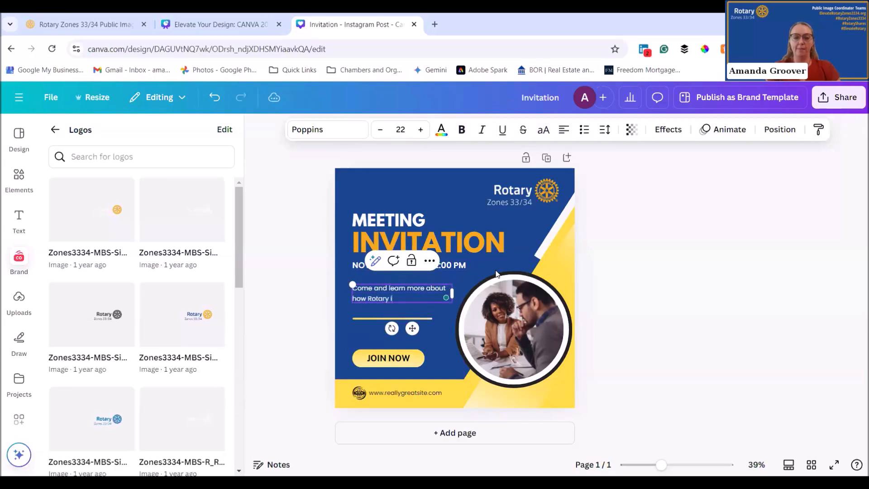
{"action": "type", "text": "mpacts our community."}
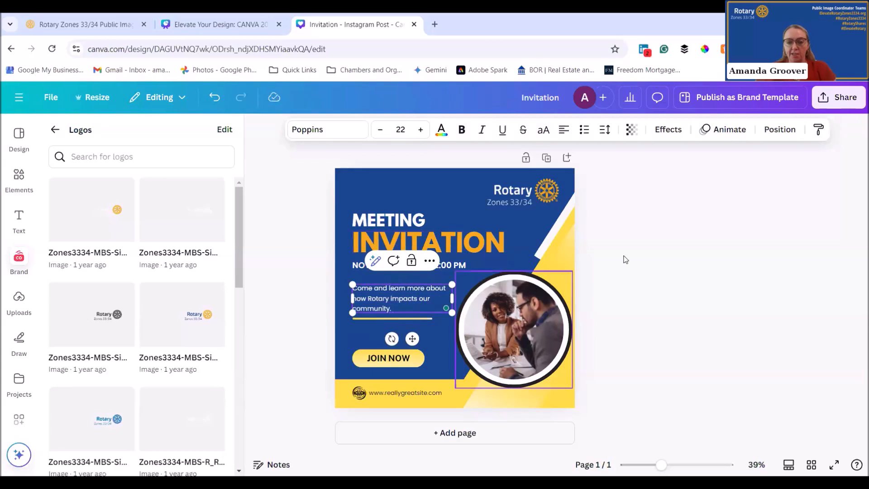
{"action": "left_click", "coordinate": [577, 254]}
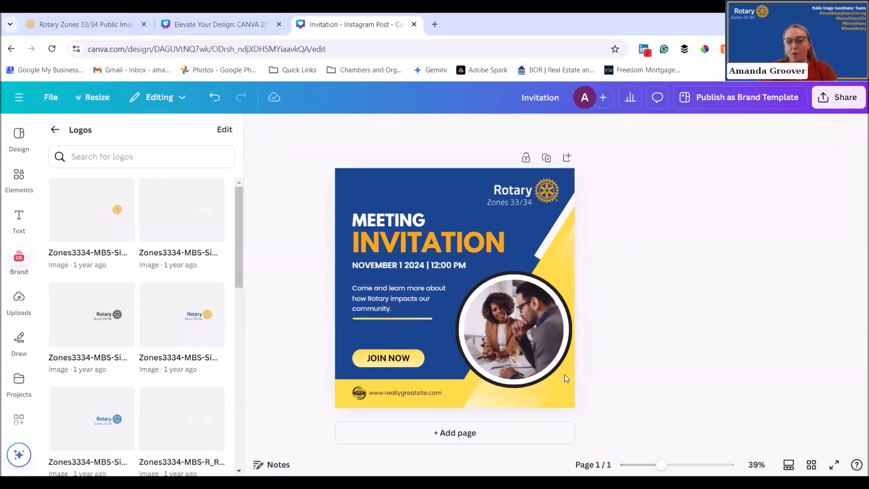
Recolor the yellow diagonal shape behind the photo and the yellow footer band with the Rotary International palette's gold
{"action": "left_click", "coordinate": [560, 402]}
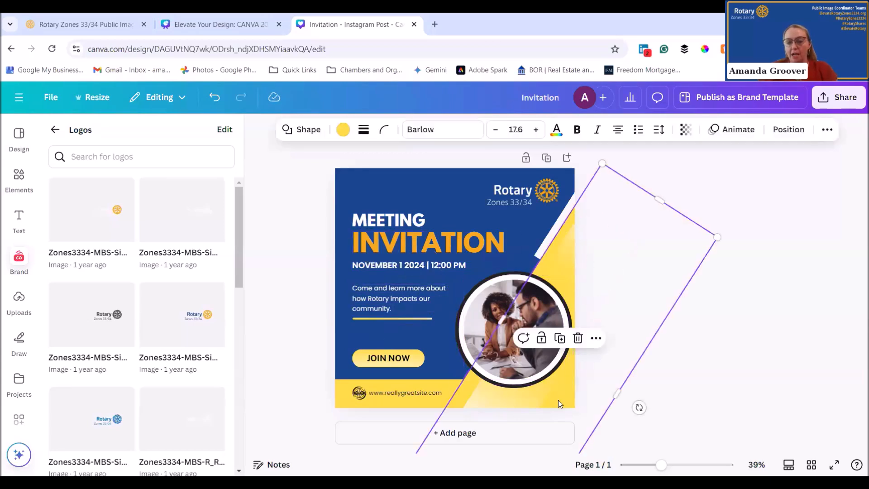
{"action": "left_click", "coordinate": [343, 129]}
{"action": "left_click", "coordinate": [91, 358]}
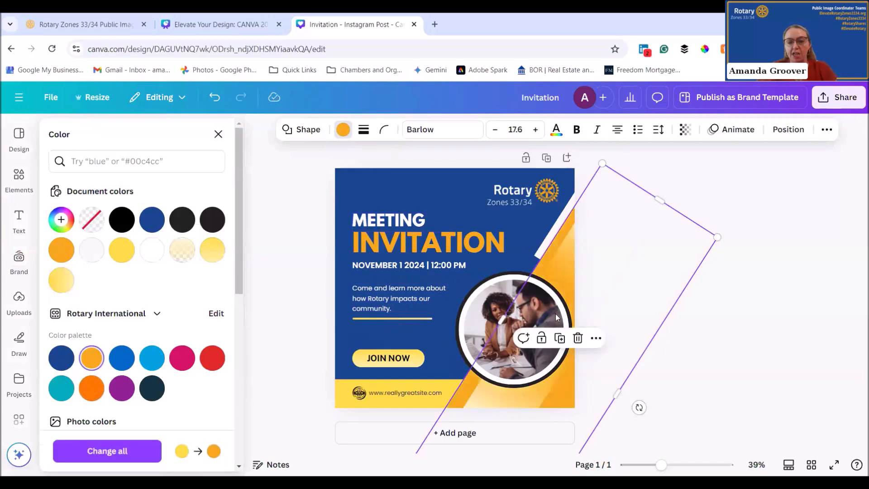
{"action": "key", "text": "Escape"}
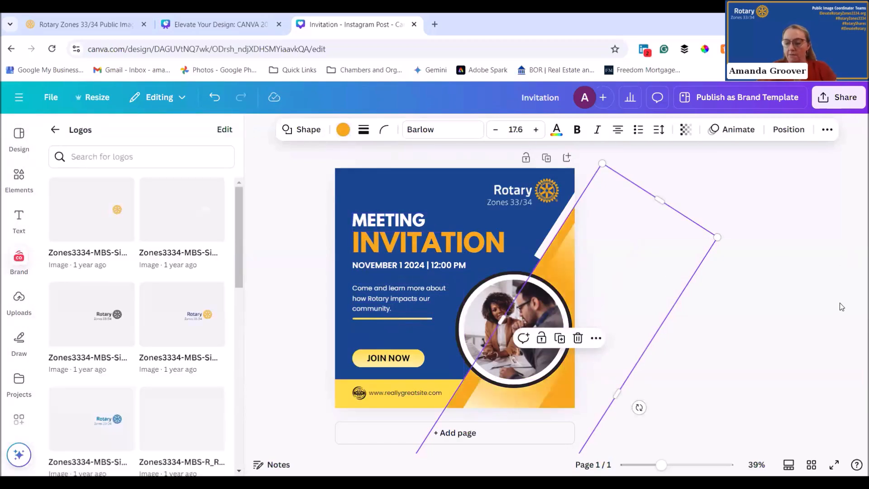
{"action": "left_click", "coordinate": [335, 405]}
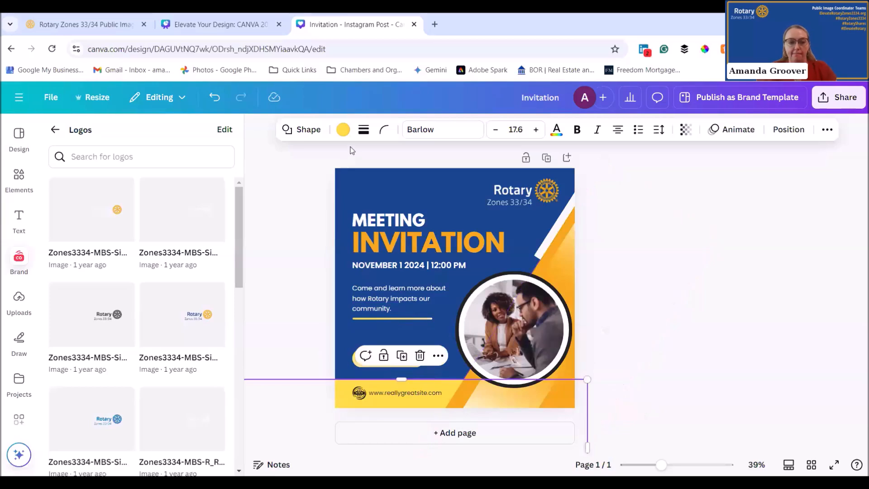
{"action": "left_click", "coordinate": [753, 290]}
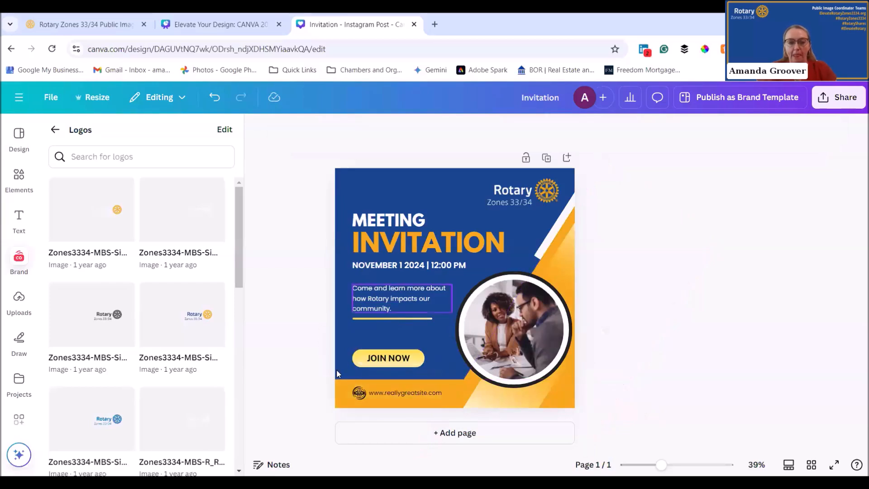
Change the "JOIN NOW" label to "RSVP NOW"
{"action": "left_click", "coordinate": [381, 359]}
{"action": "double_click", "coordinate": [382, 359]}
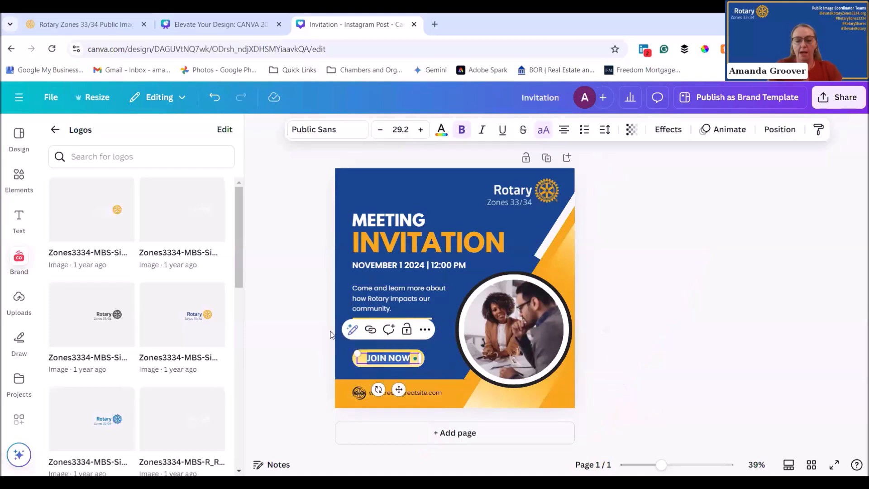
{"action": "type", "text": "RSVP NOW"}
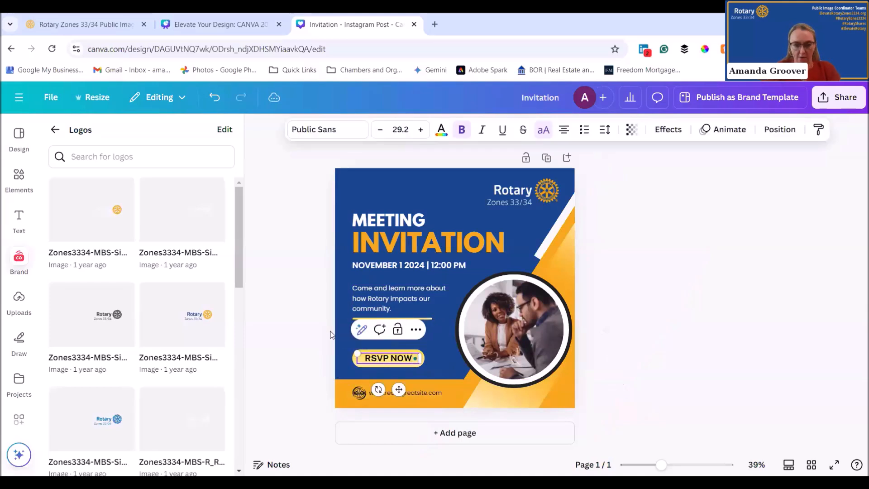
{"action": "left_click", "coordinate": [608, 186]}
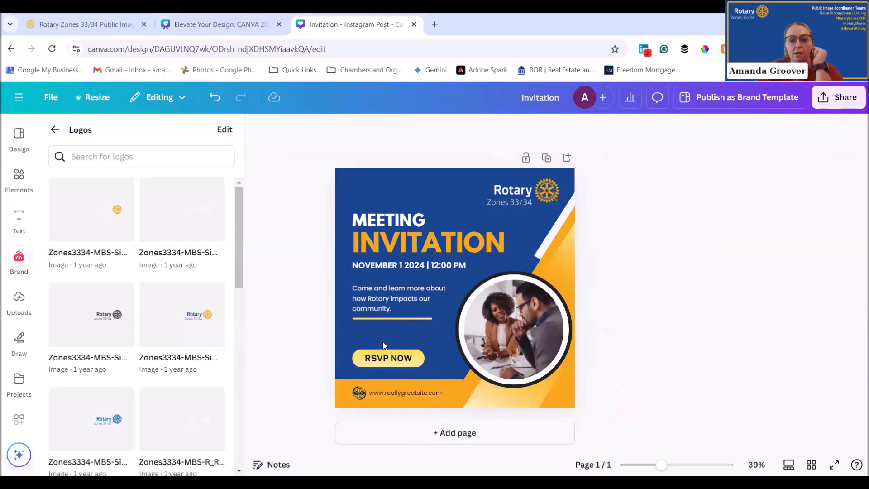
Recolor the rounded shape behind "RSVP NOW" with the gold from the Rotary International palette
{"action": "left_click", "coordinate": [359, 354]}
{"action": "left_click", "coordinate": [423, 363]}
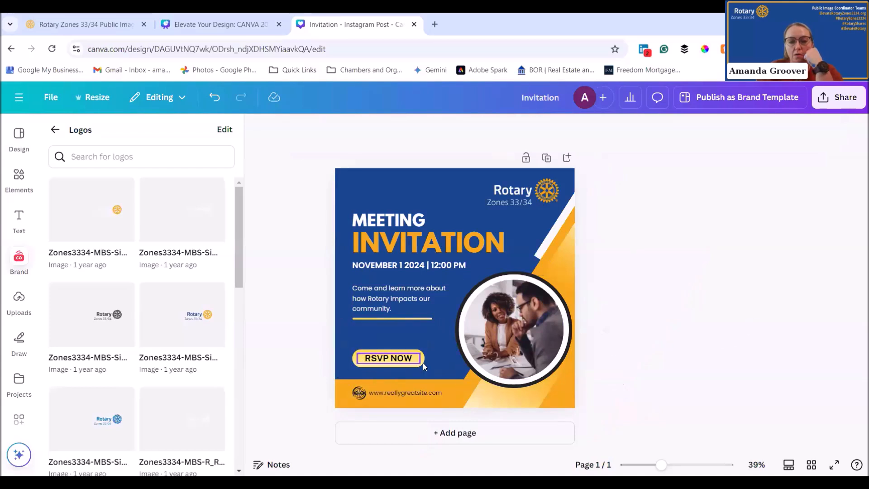
{"action": "left_click", "coordinate": [420, 362]}
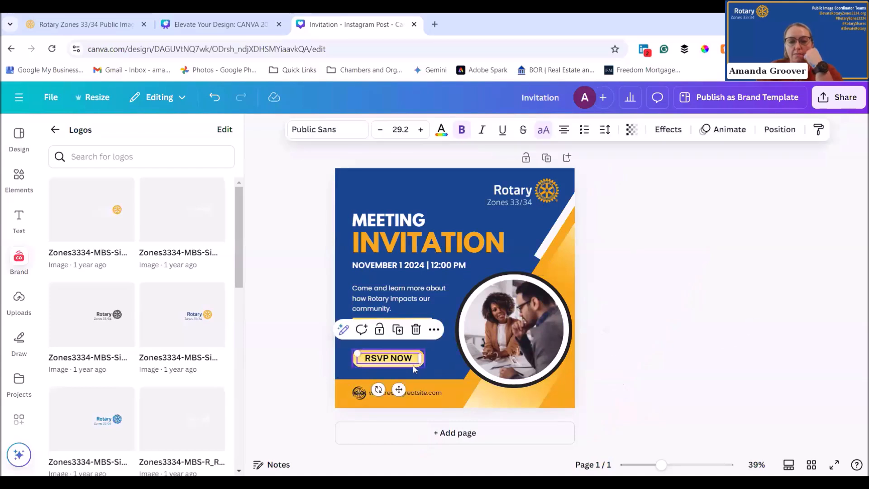
{"action": "left_click", "coordinate": [413, 365]}
{"action": "left_click", "coordinate": [344, 129]}
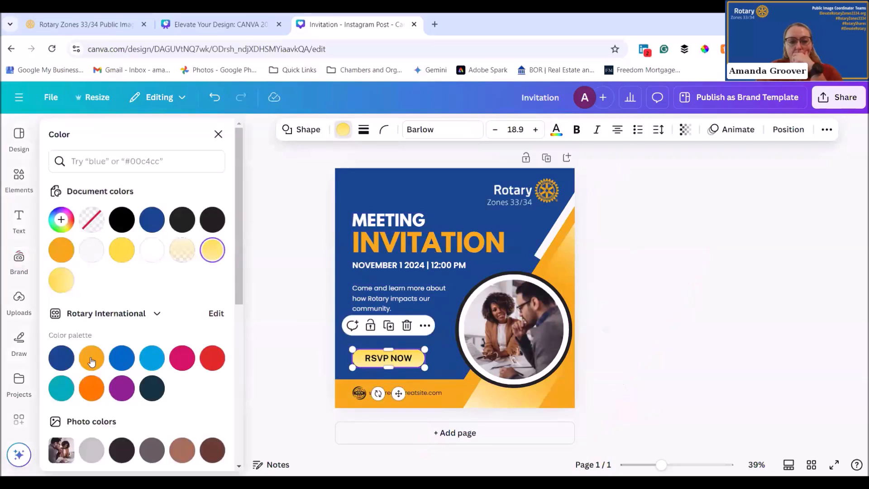
{"action": "left_click", "coordinate": [91, 356]}
{"action": "left_click", "coordinate": [486, 409]}
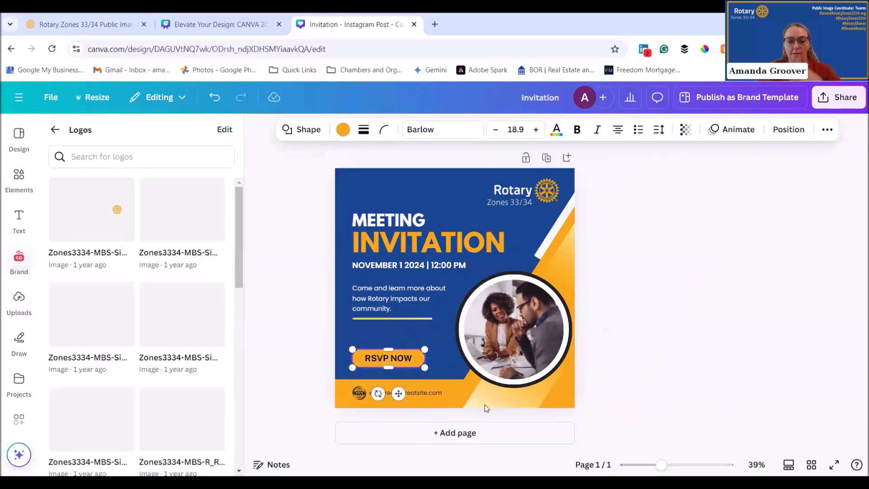
Replace the placeholder website address in the footer with "elevaterotaryzones3334.org"
{"action": "left_click", "coordinate": [449, 390]}
{"action": "left_click", "coordinate": [452, 387]}
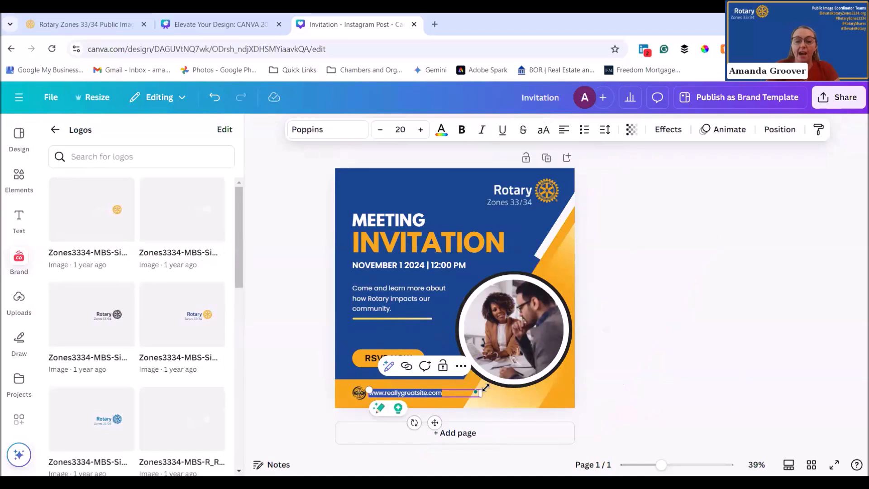
{"action": "type", "text": "rot"}
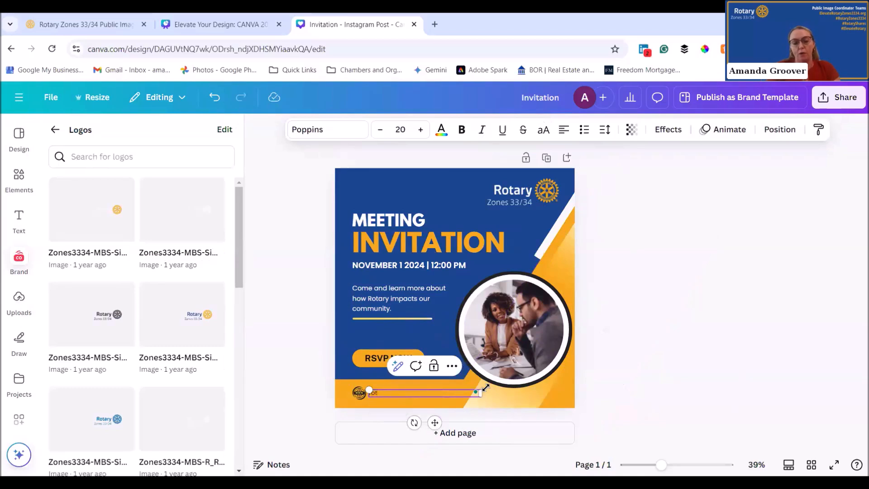
{"action": "key", "text": "BackSpace"}
{"action": "key", "text": "BackSpace"}
{"action": "type", "text": "leva"}
{"action": "key", "text": "BackSpace"}
{"action": "key", "text": "BackSpace"}
{"action": "key", "text": "BackSpace"}
{"action": "type", "text": "evate"}
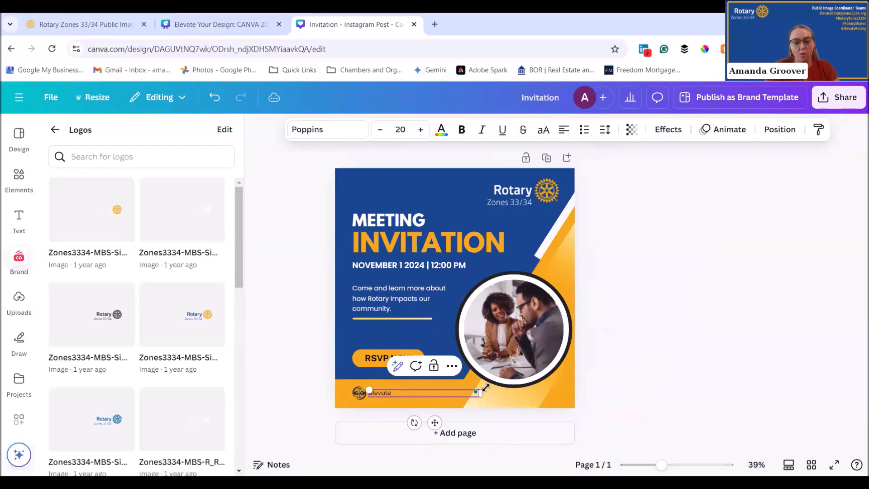
{"action": "type", "text": "rotaryzones3334.org"}
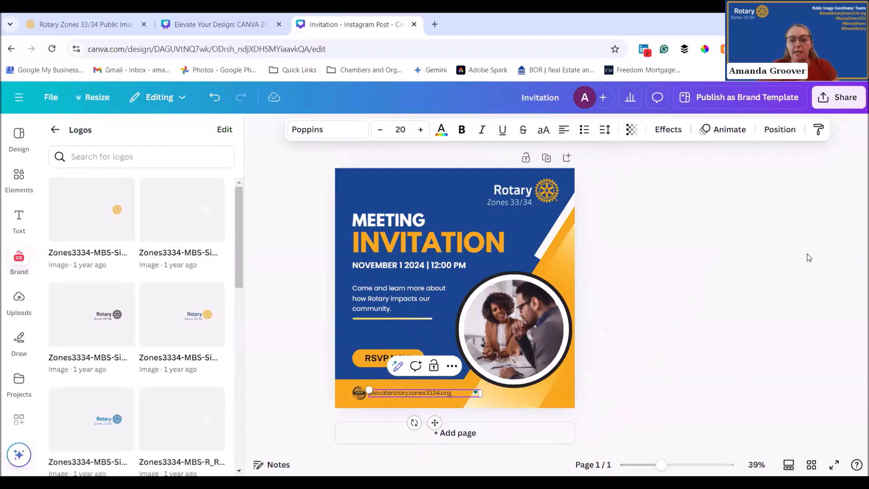
{"action": "left_click", "coordinate": [662, 258]}
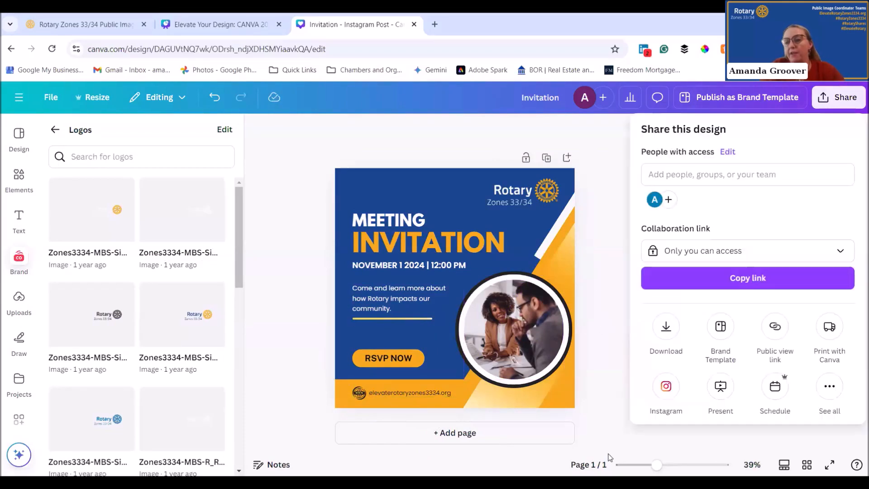
View the design's download settings and close them without downloading
{"action": "left_click", "coordinate": [669, 327]}
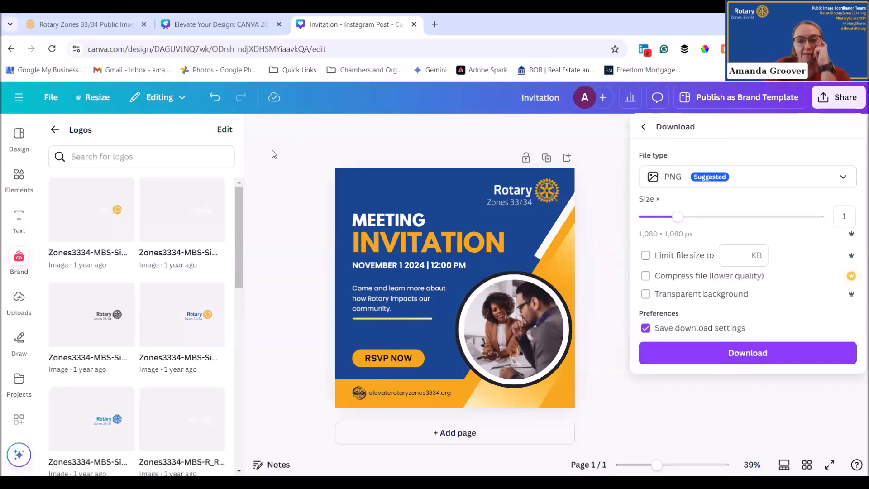
{"action": "left_click", "coordinate": [284, 185]}
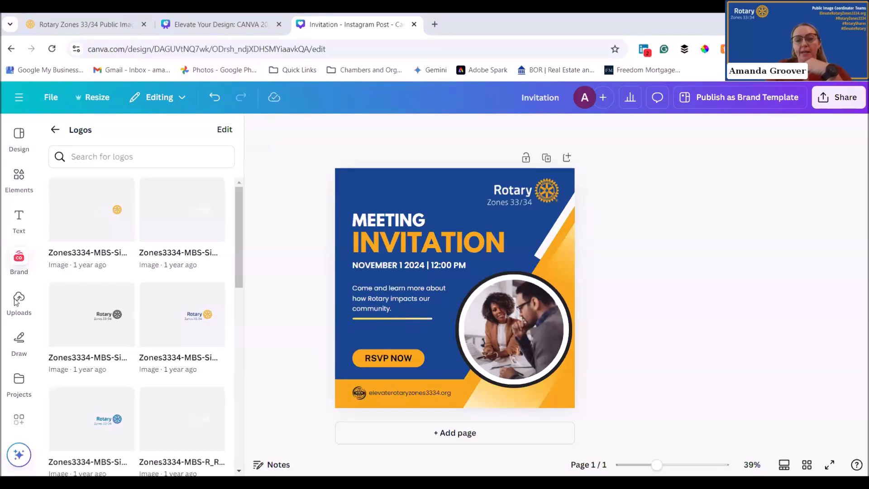
Try filling the background with the gold sampled from the Rotary logo's wheel, and undo that color change
{"action": "left_click", "coordinate": [540, 192]}
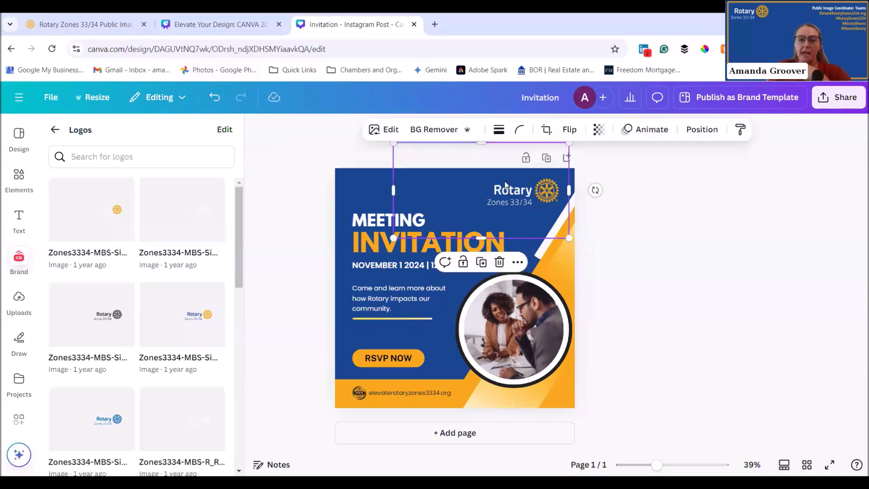
{"action": "left_click", "coordinate": [329, 211]}
{"action": "left_click", "coordinate": [365, 180]}
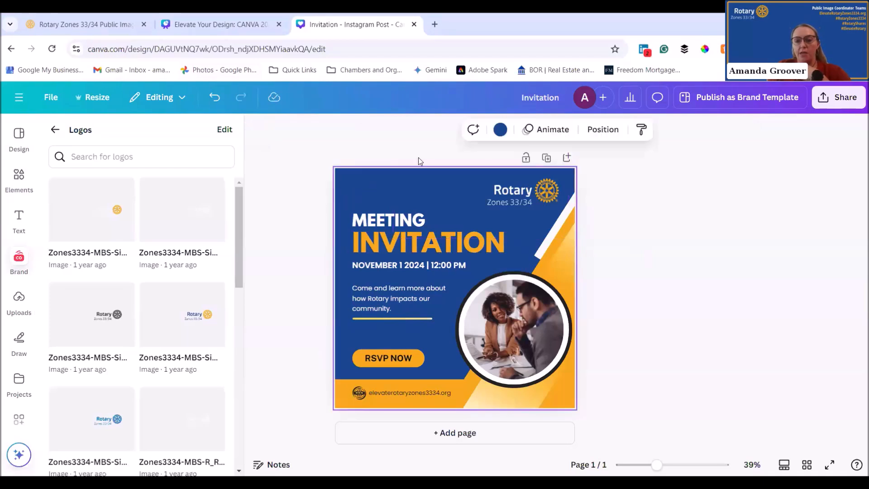
{"action": "left_click", "coordinate": [501, 130]}
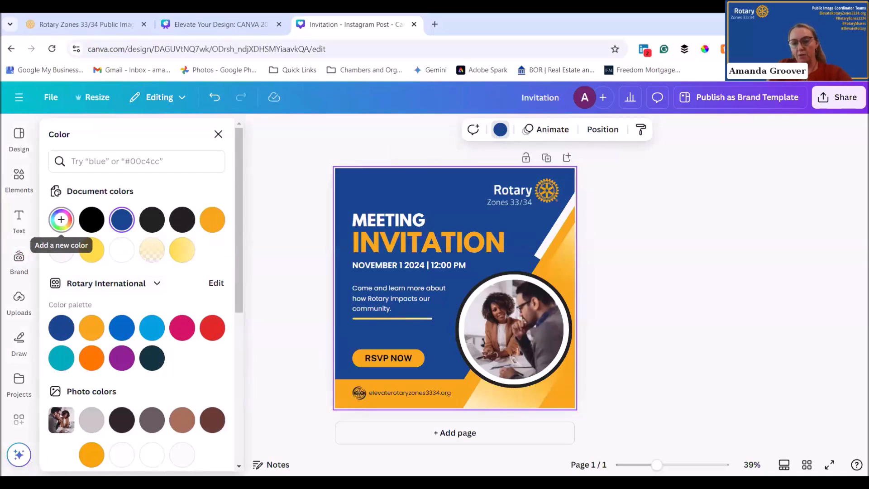
{"action": "left_click", "coordinate": [61, 219]}
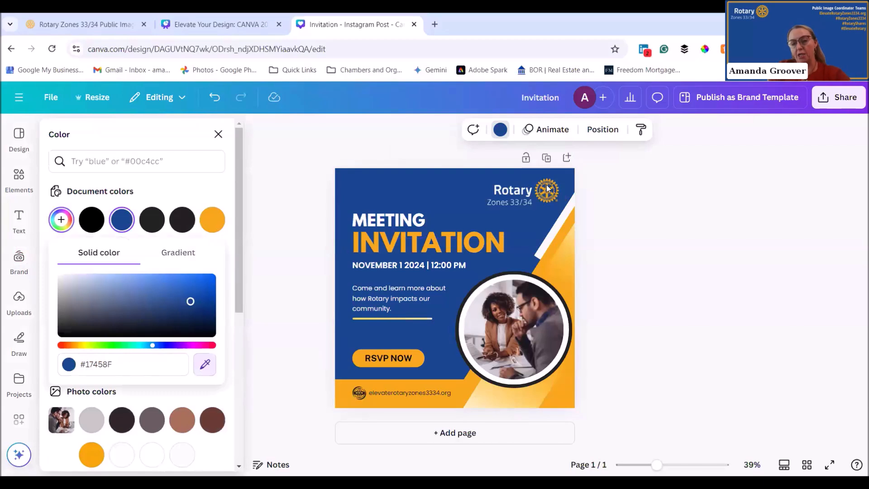
{"action": "left_click", "coordinate": [547, 186]}
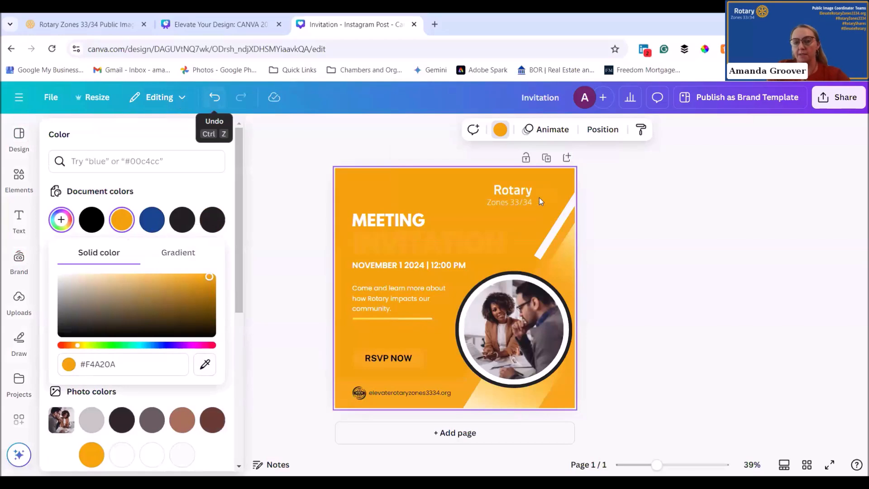
{"action": "key", "text": "ctrl+z"}
{"action": "left_click", "coordinate": [218, 134]}
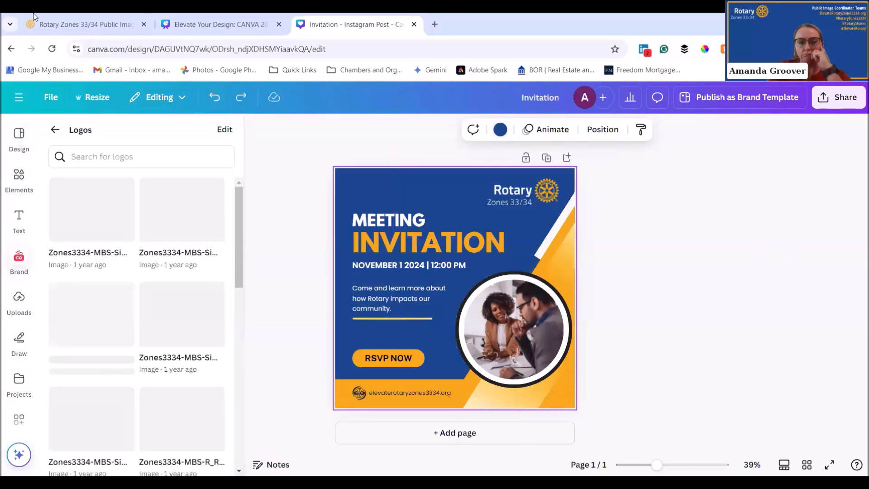
{"action": "key", "text": "ctrl+shift+Tab"}
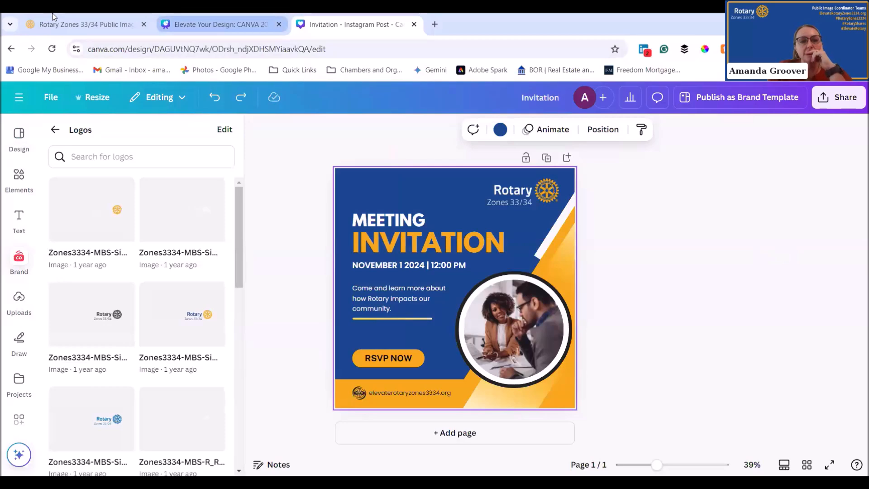
{"action": "key", "text": "ctrl+Tab"}
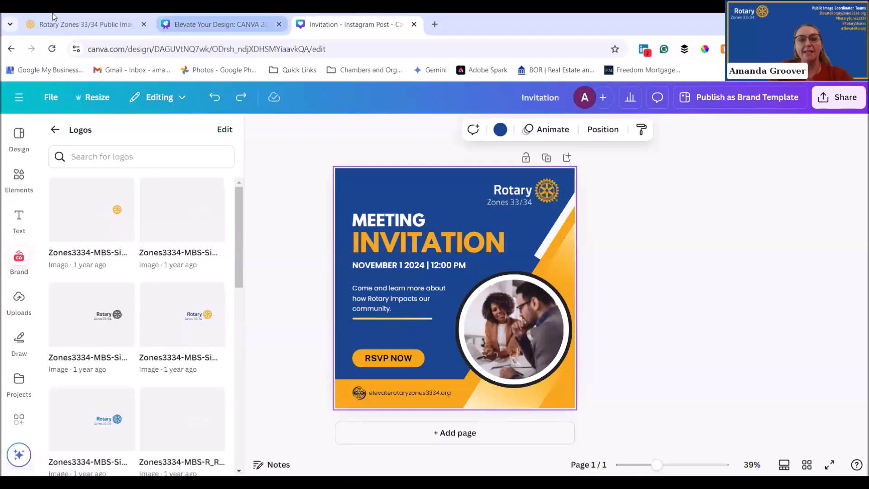
View the file types offered for downloading the design and close the list without choosing one
{"action": "left_click", "coordinate": [832, 104]}
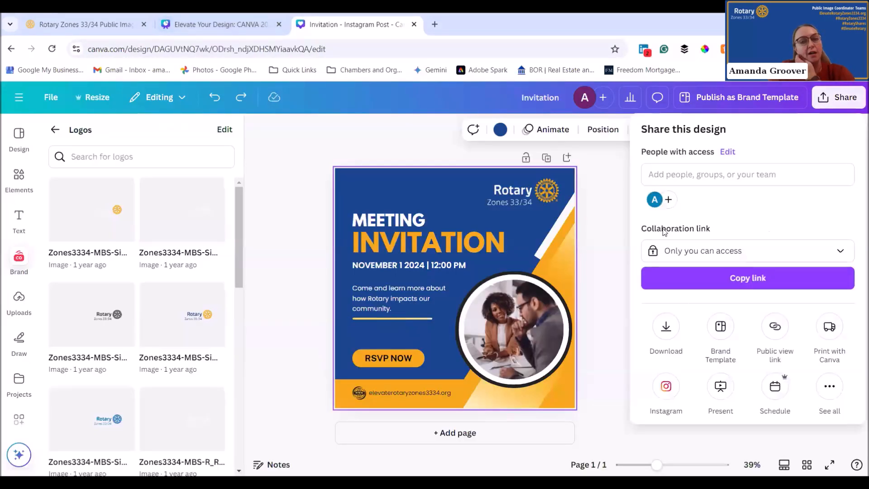
{"action": "left_click", "coordinate": [666, 333]}
{"action": "left_click", "coordinate": [705, 177]}
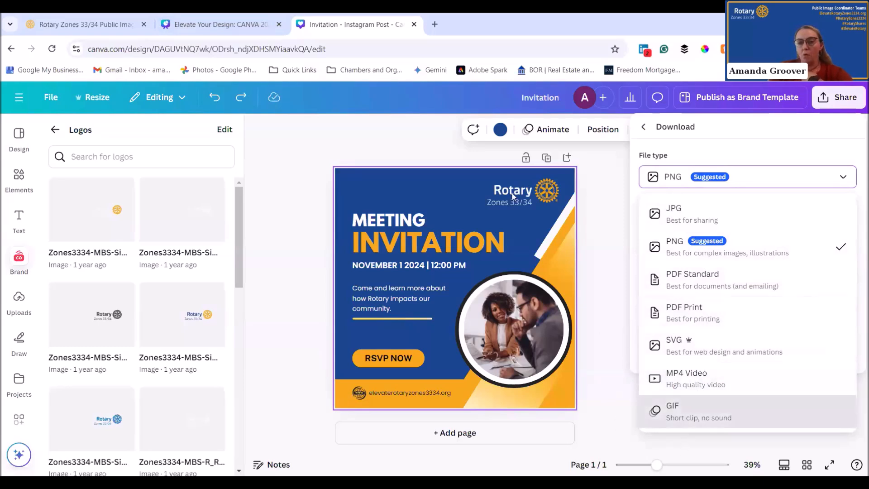
{"action": "left_click", "coordinate": [602, 157]}
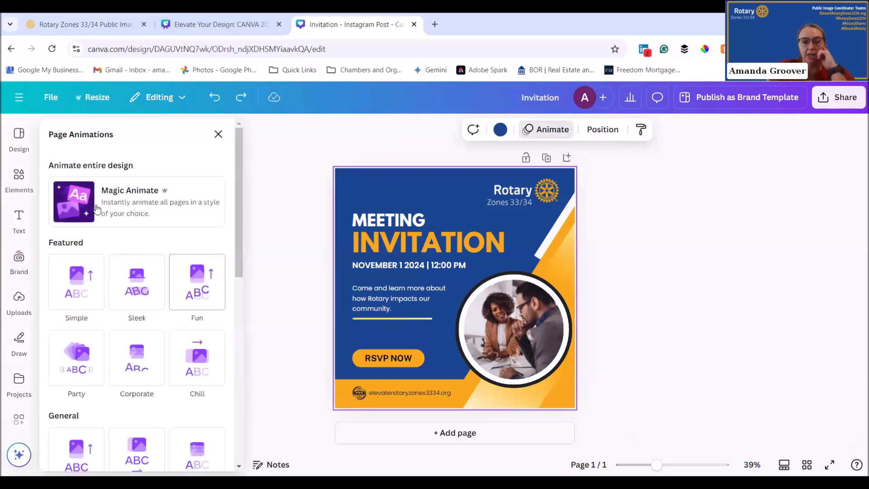
Preview the Professional style of Magic Animate on the invitation and leave the animation options
{"action": "left_click", "coordinate": [121, 218]}
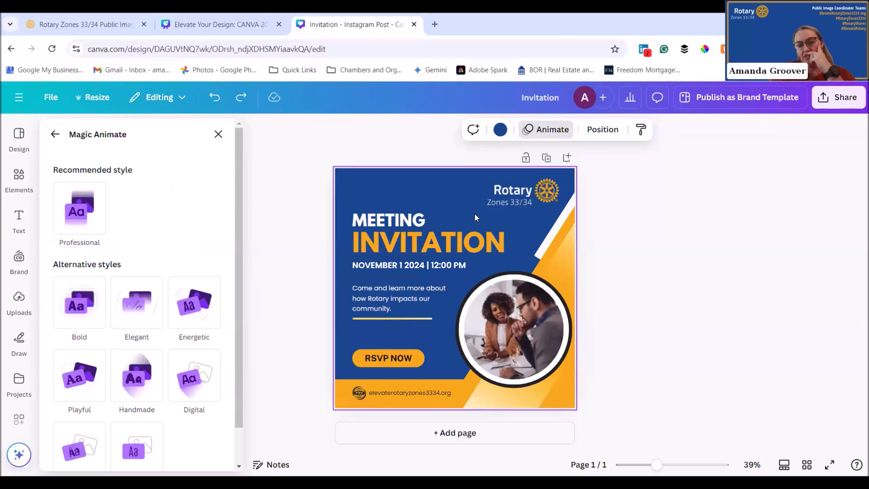
{"action": "left_click", "coordinate": [85, 219]}
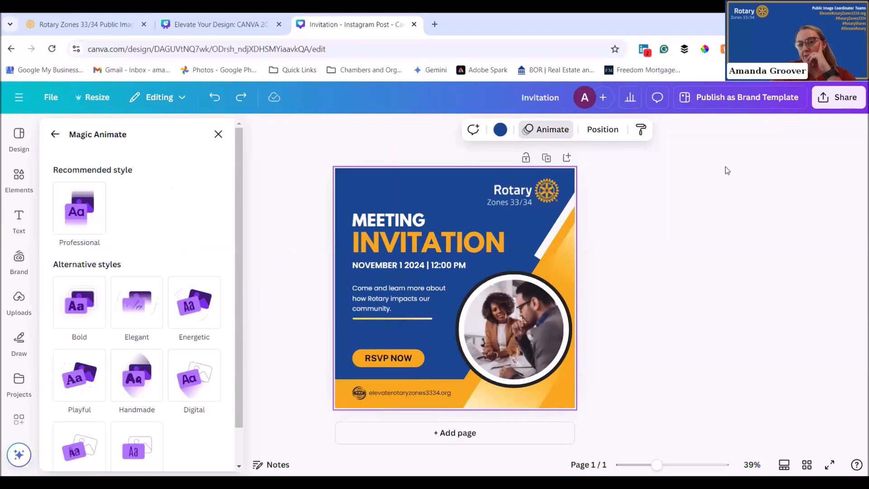
{"action": "left_click", "coordinate": [716, 208]}
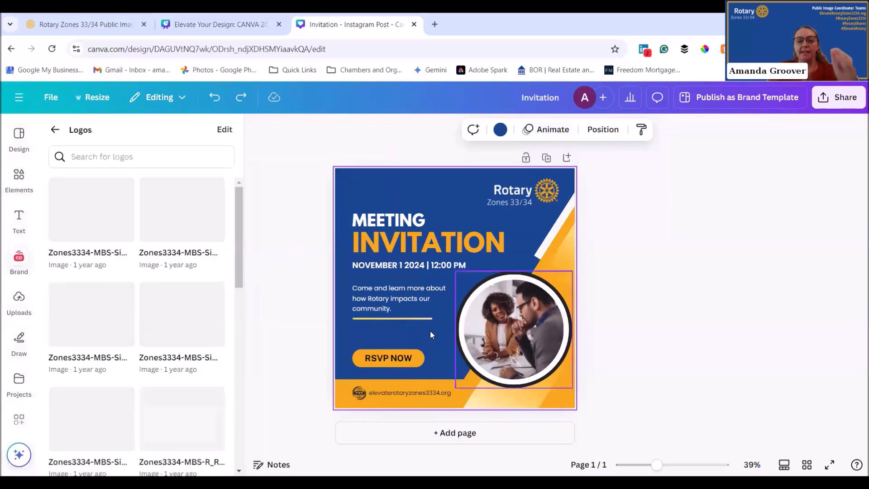
Try Magic Write's More fun rewrite twice on the invitation's description text and dismiss the suggestions
{"action": "left_click", "coordinate": [413, 299]}
{"action": "left_click", "coordinate": [397, 308]}
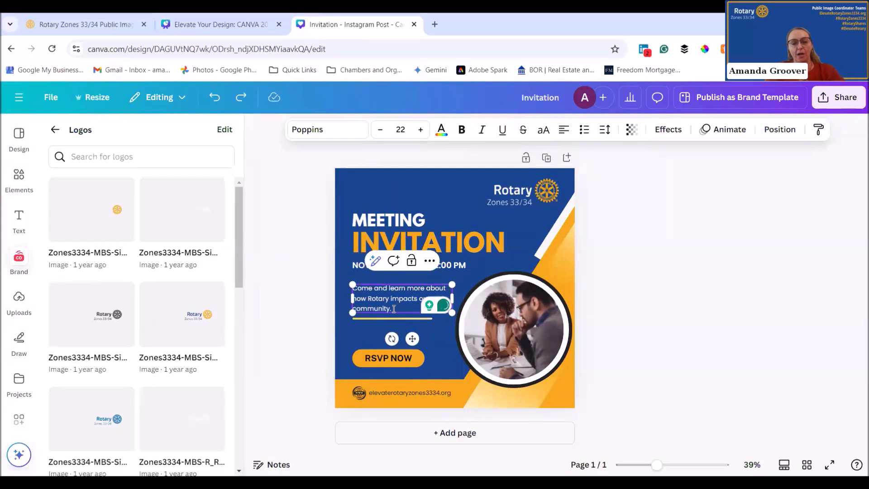
{"action": "left_click", "coordinate": [375, 262]}
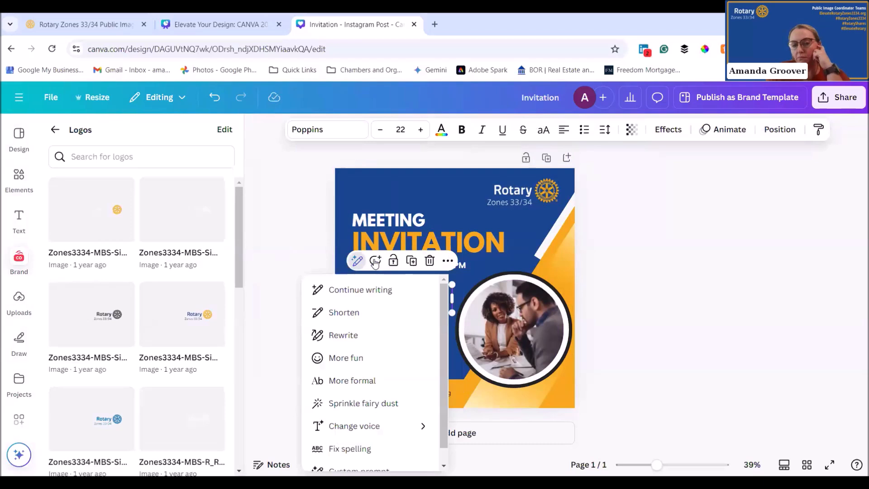
{"action": "left_click", "coordinate": [372, 357]}
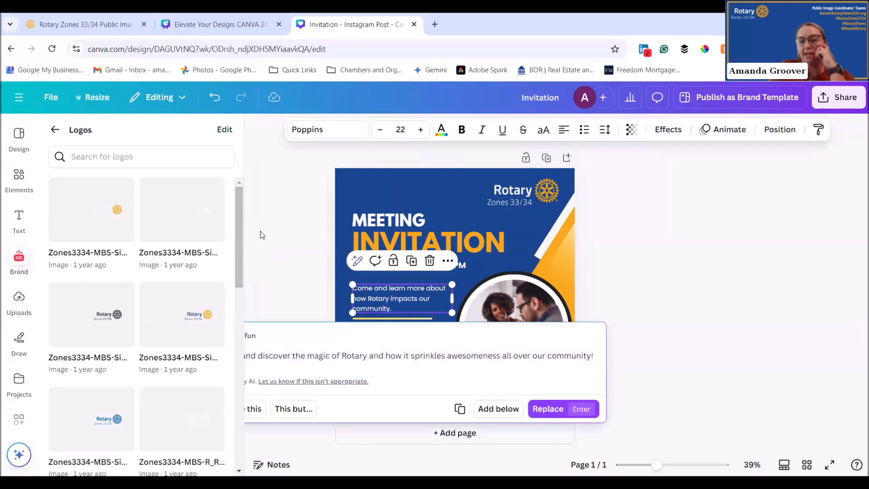
{"action": "left_click", "coordinate": [55, 129]}
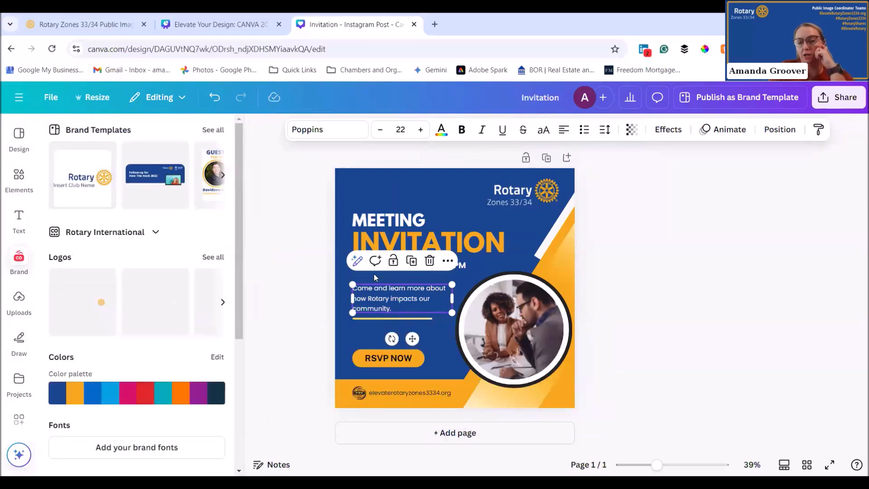
{"action": "left_click", "coordinate": [357, 260]}
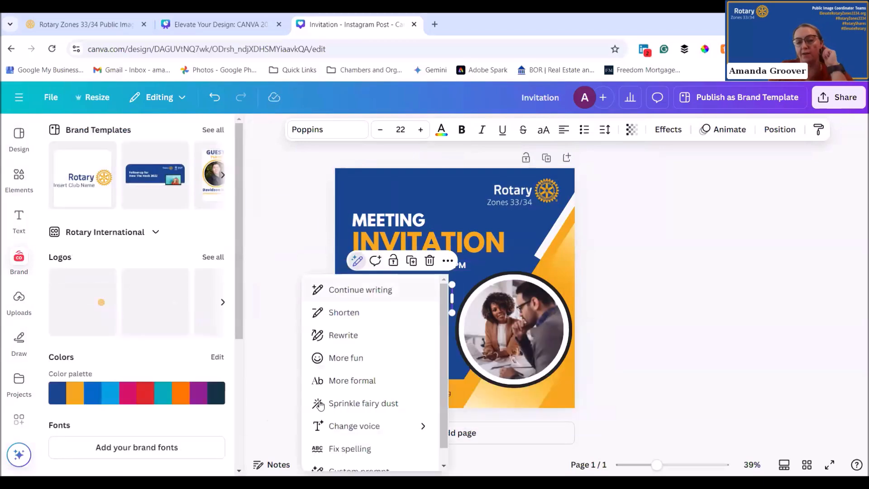
{"action": "left_click", "coordinate": [343, 357]}
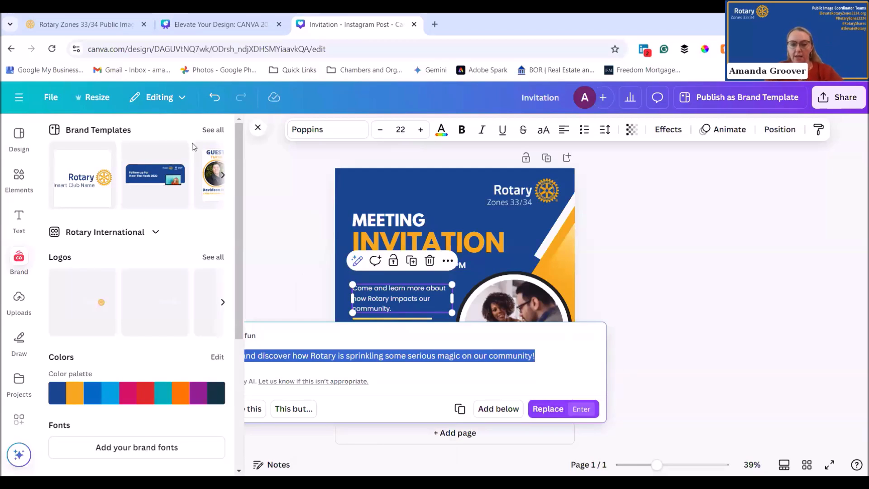
{"action": "left_click", "coordinate": [257, 131]}
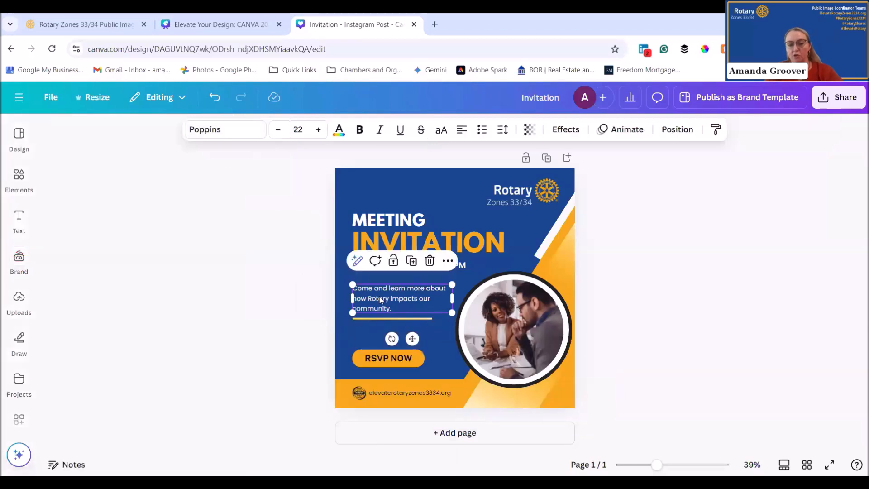
{"action": "left_click", "coordinate": [720, 246]}
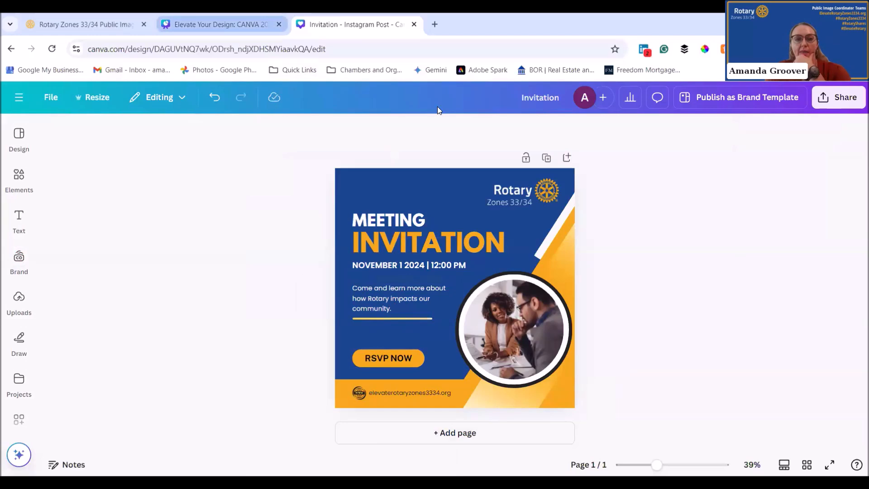
Switch to the Elevate Your Design presentation and advance to the Canva Presentations slide
{"action": "left_click", "coordinate": [221, 24]}
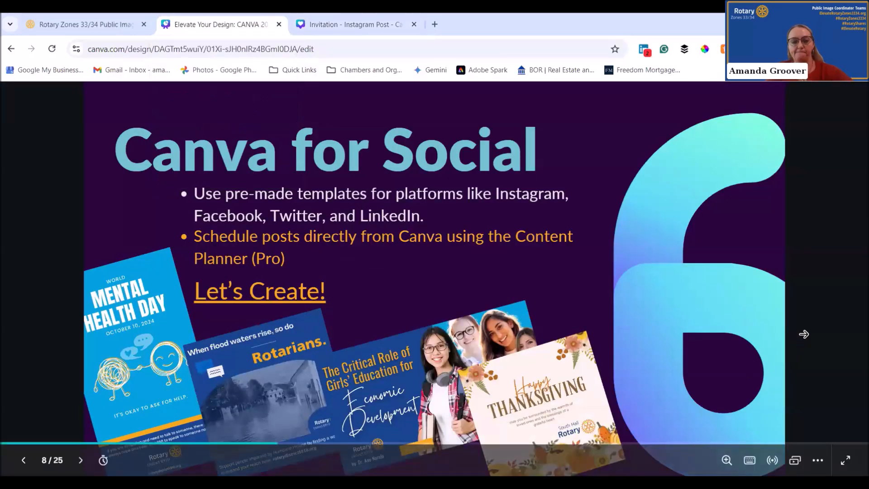
{"action": "left_click", "coordinate": [807, 329]}
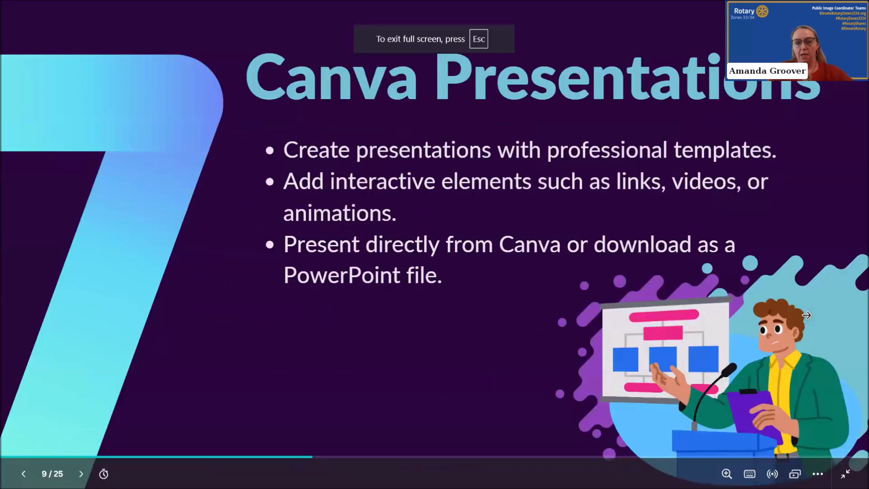
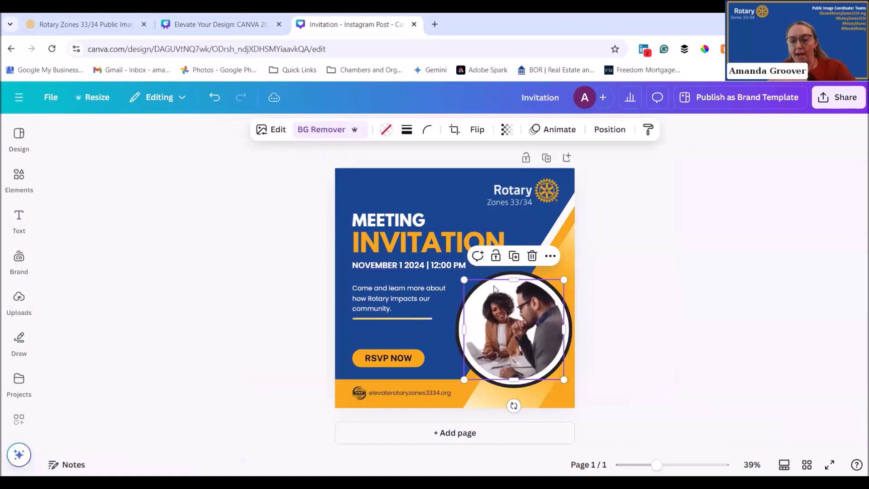
Undo the background removal on the invitation's circular photo and redo it to compare both versions
{"action": "left_click", "coordinate": [214, 98]}
{"action": "left_click", "coordinate": [241, 97]}
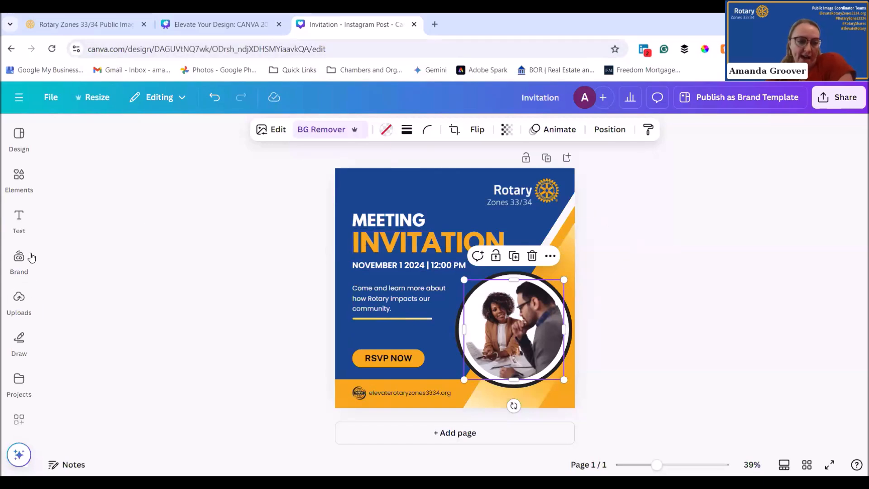
Go to the team's brand area and look through its brand templates and the full list of brand kits
{"action": "left_click", "coordinate": [19, 257]}
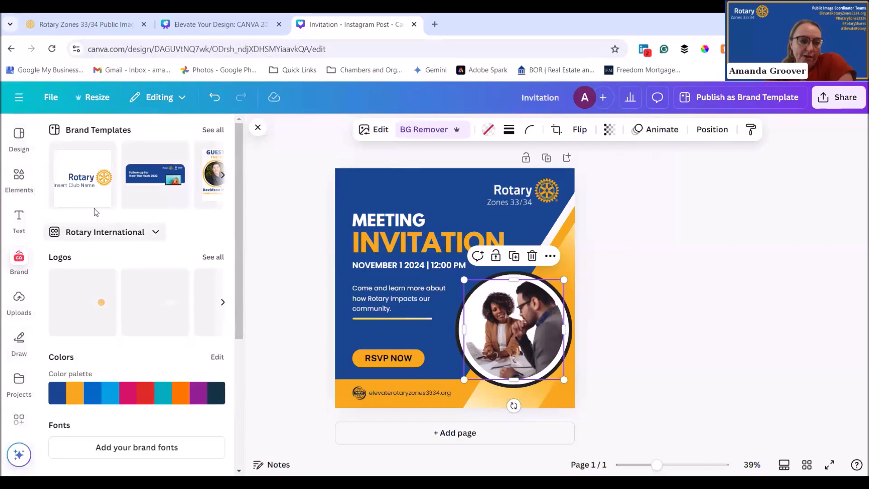
{"action": "left_click", "coordinate": [19, 97]}
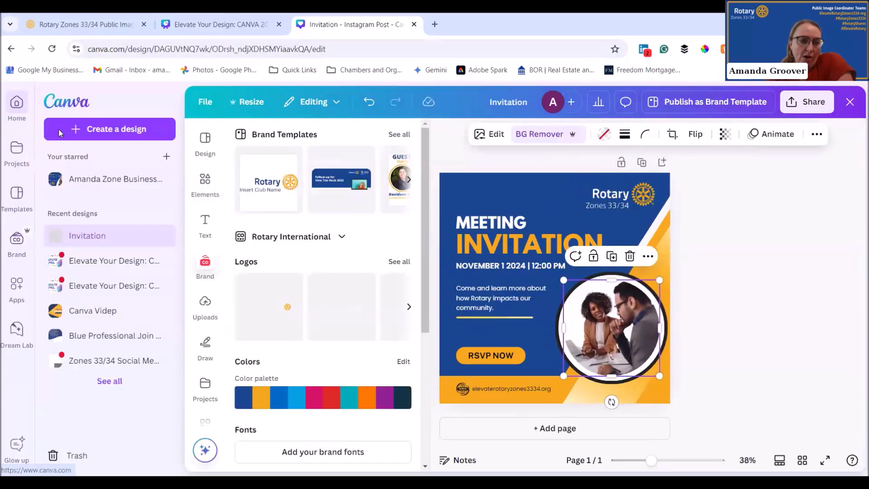
{"action": "left_click", "coordinate": [16, 240]}
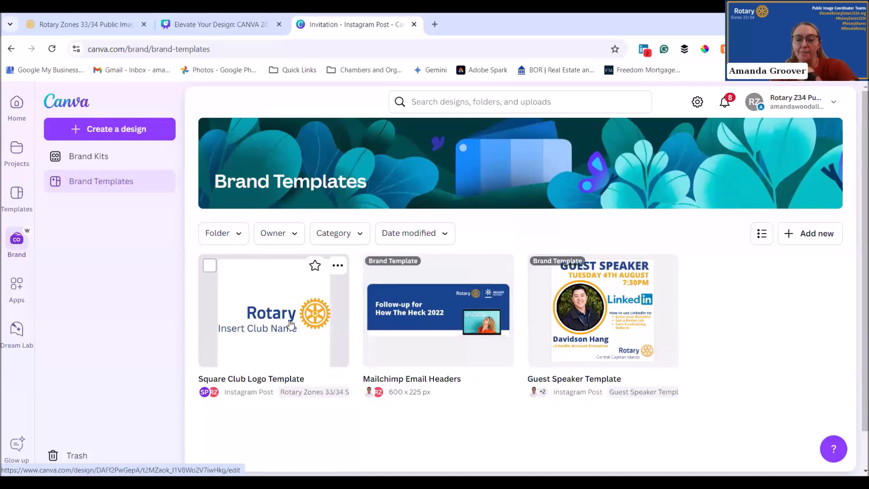
{"action": "left_click", "coordinate": [101, 159]}
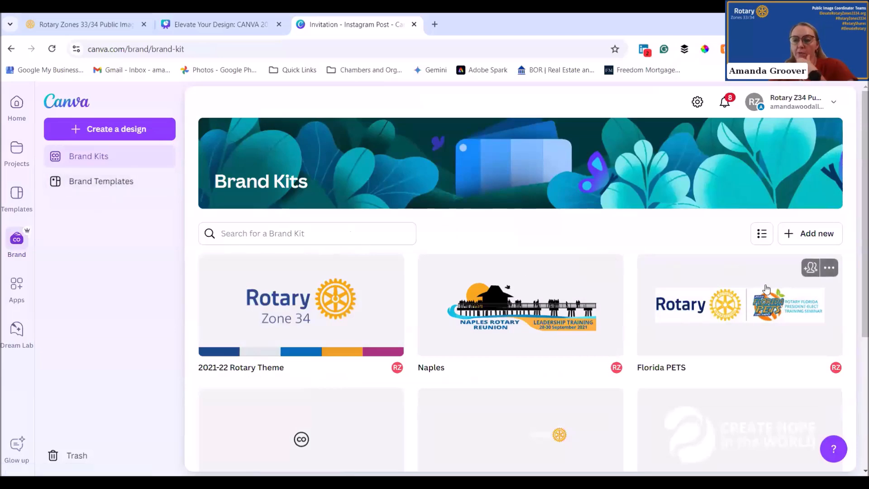
{"action": "scroll", "coordinate": [770, 285], "scroll_direction": "down", "scroll_amount": 3}
{"action": "scroll", "coordinate": [766, 291], "scroll_direction": "down", "scroll_amount": 2}
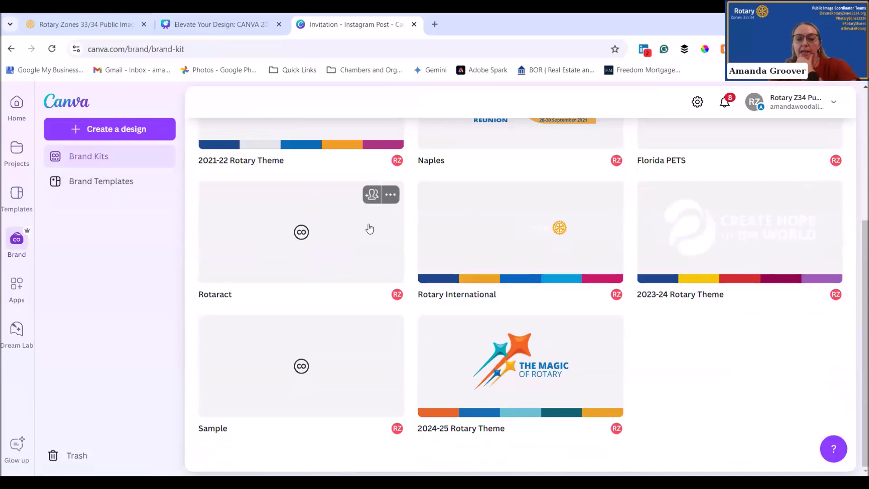
Review the logos, colors, fonts, photos, graphics and icons sections of the 2024-25 Rotary Theme brand kit and return to the kit list
{"action": "left_click", "coordinate": [457, 357]}
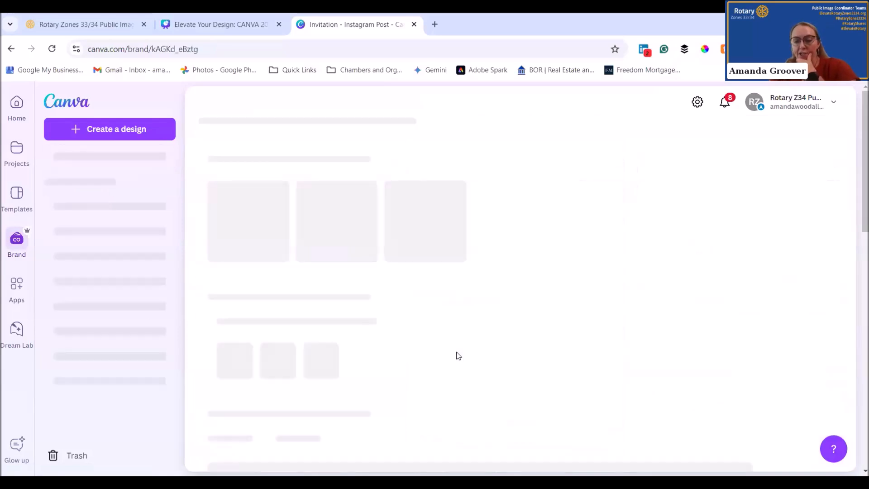
{"action": "scroll", "coordinate": [172, 211], "scroll_direction": "down", "scroll_amount": 1}
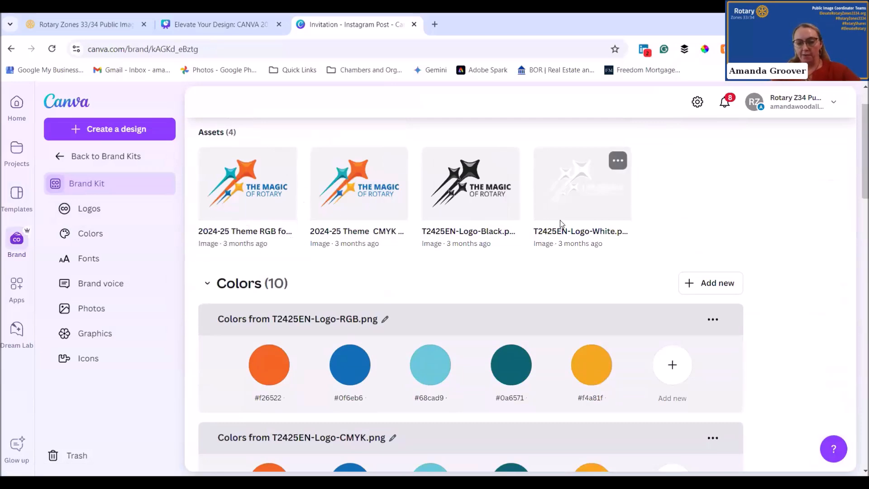
{"action": "scroll", "coordinate": [349, 358], "scroll_direction": "down", "scroll_amount": 1}
{"action": "scroll", "coordinate": [675, 310], "scroll_direction": "down", "scroll_amount": 2}
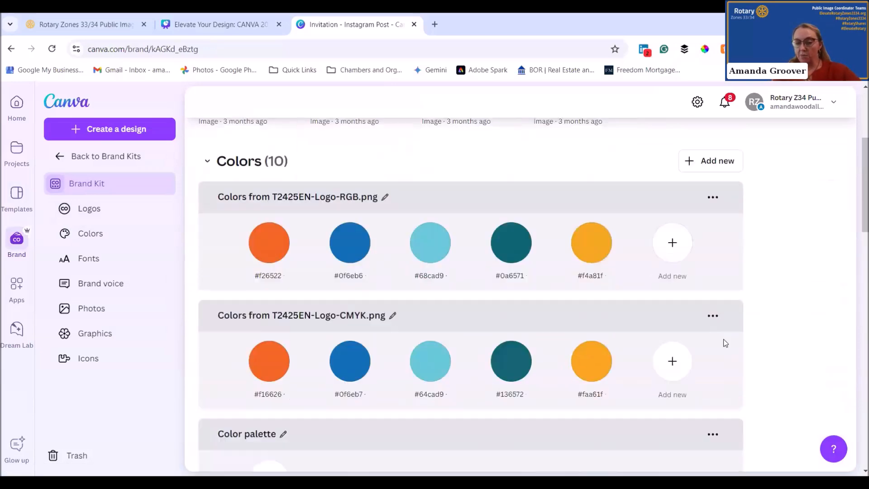
{"action": "scroll", "coordinate": [693, 334], "scroll_direction": "down", "scroll_amount": 6}
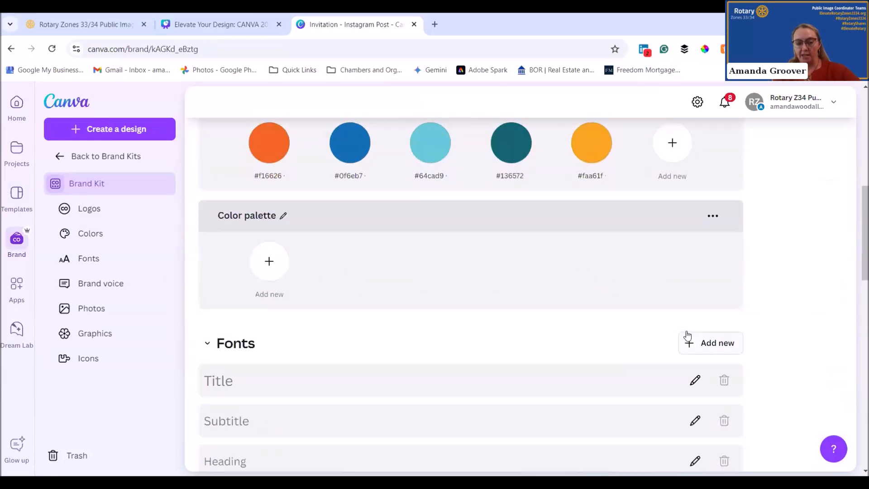
{"action": "scroll", "coordinate": [270, 208], "scroll_direction": "down", "scroll_amount": 11}
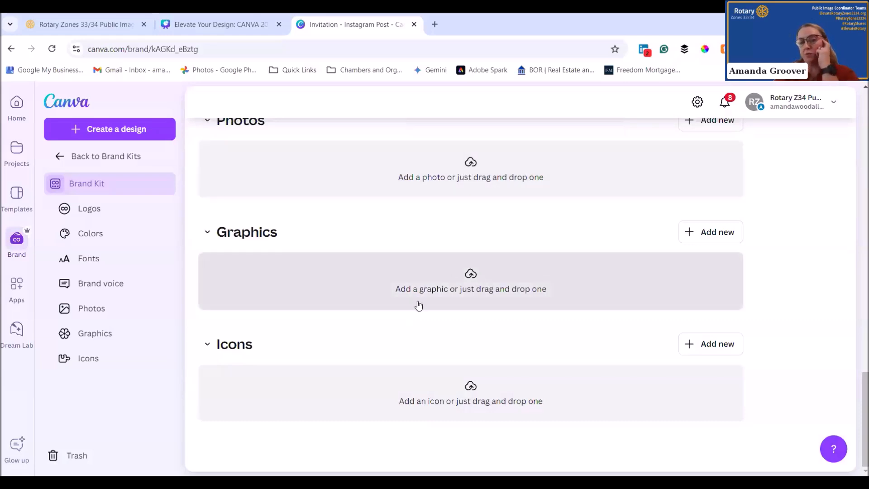
{"action": "scroll", "coordinate": [419, 299], "scroll_direction": "up", "scroll_amount": 4}
{"action": "scroll", "coordinate": [421, 292], "scroll_direction": "up", "scroll_amount": 12}
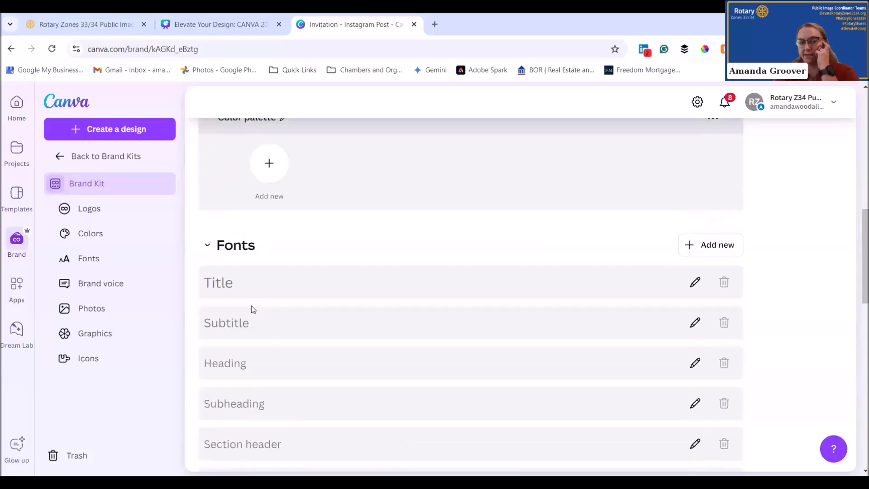
{"action": "left_click", "coordinate": [65, 157]}
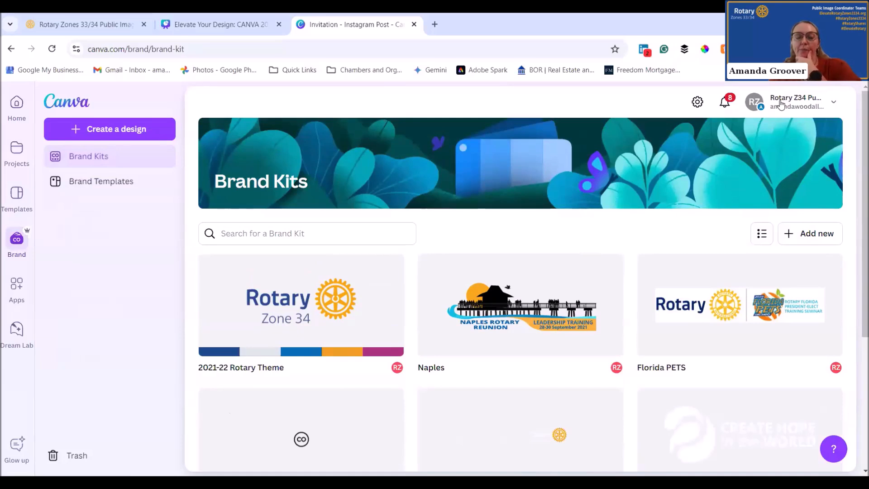
View the account's teams, and open the Canva Videp presentation from the recent designs on the home page
{"action": "left_click", "coordinate": [781, 104]}
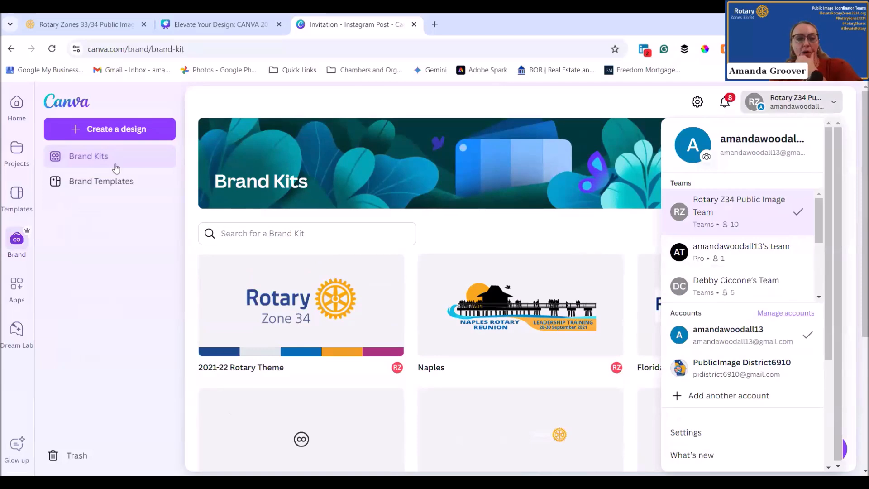
{"action": "left_click", "coordinate": [10, 111]}
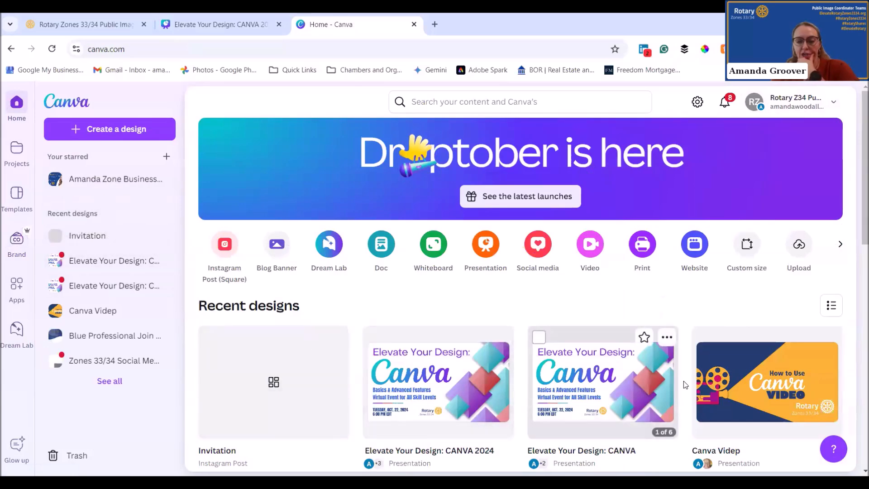
{"action": "left_click", "coordinate": [713, 385]}
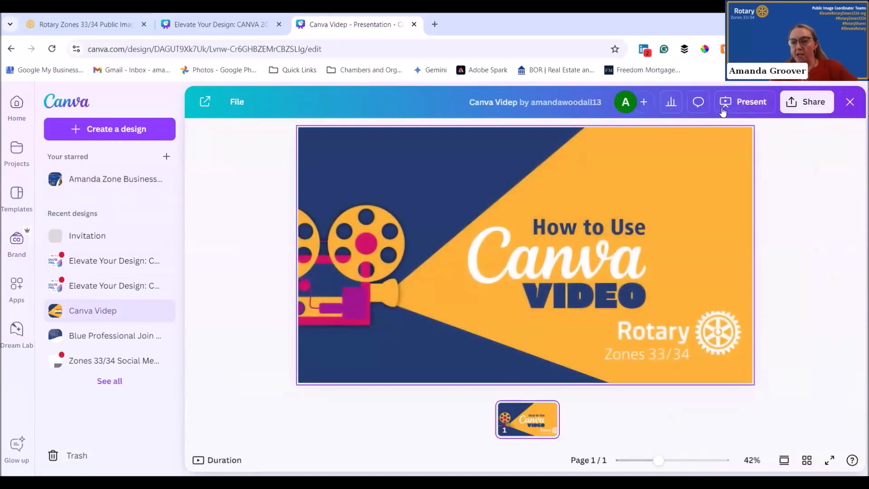
Find a collaborator by first name in the presentation's sharing options and add them with Edit access
{"action": "left_click", "coordinate": [644, 101]}
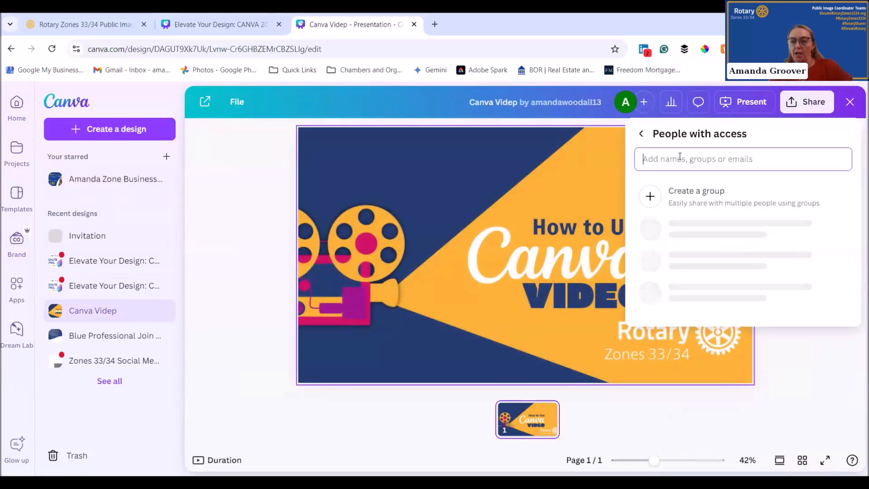
{"action": "type", "text": "@sean"}
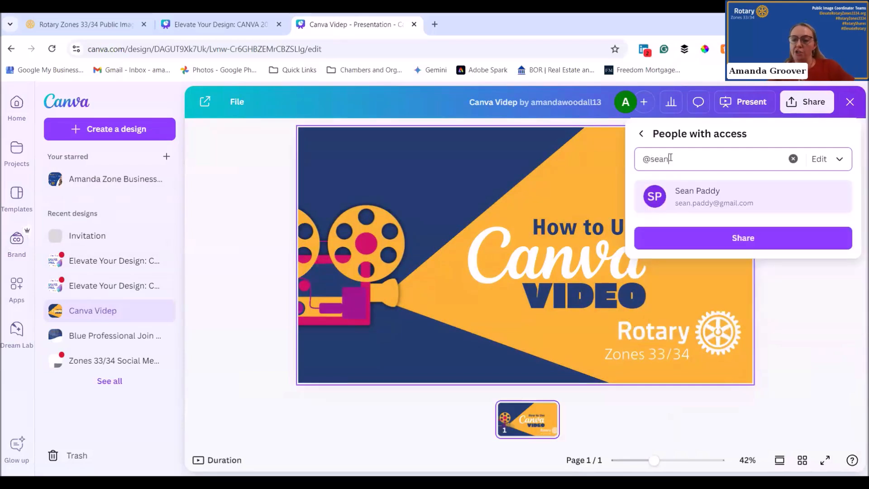
{"action": "left_click", "coordinate": [739, 197]}
Share the presentation with the added collaborator, including the notification message "Check this out", and return to the main sharing options
{"action": "left_click", "coordinate": [763, 247]}
{"action": "type", "text": "hek"}
{"action": "key", "text": "BackSpace"}
{"action": "key", "text": "BackSpace"}
{"action": "key", "text": "BackSpace"}
{"action": "type", "text": "Check this out!"}
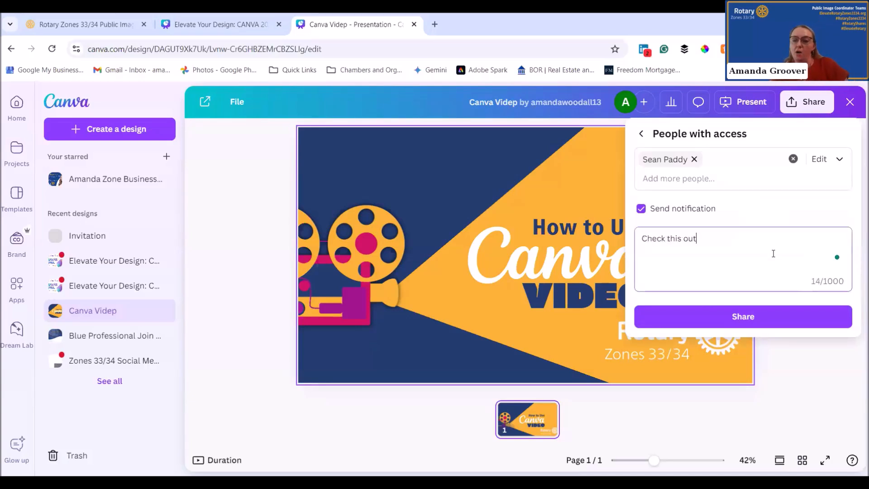
{"action": "left_click", "coordinate": [792, 319]}
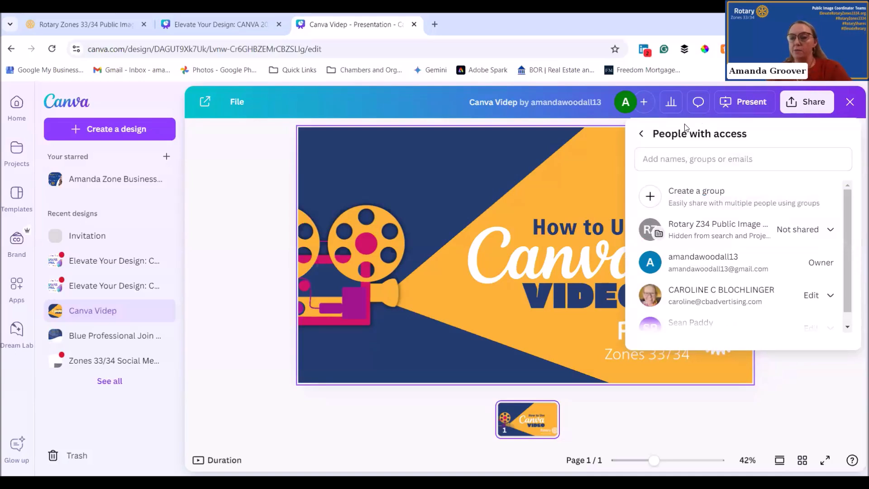
{"action": "left_click", "coordinate": [641, 133]}
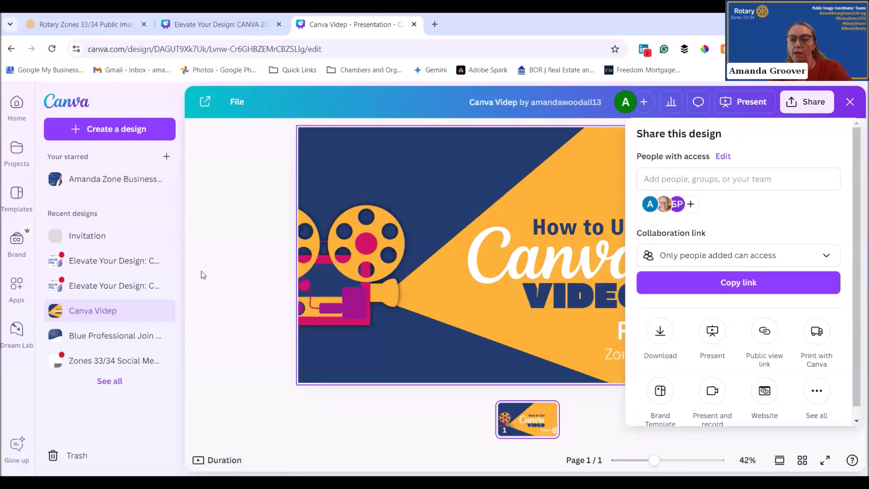
Close the sharing options, open the apps directory and browse it from the trending apps down to the Share and publish section
{"action": "left_click", "coordinate": [262, 246]}
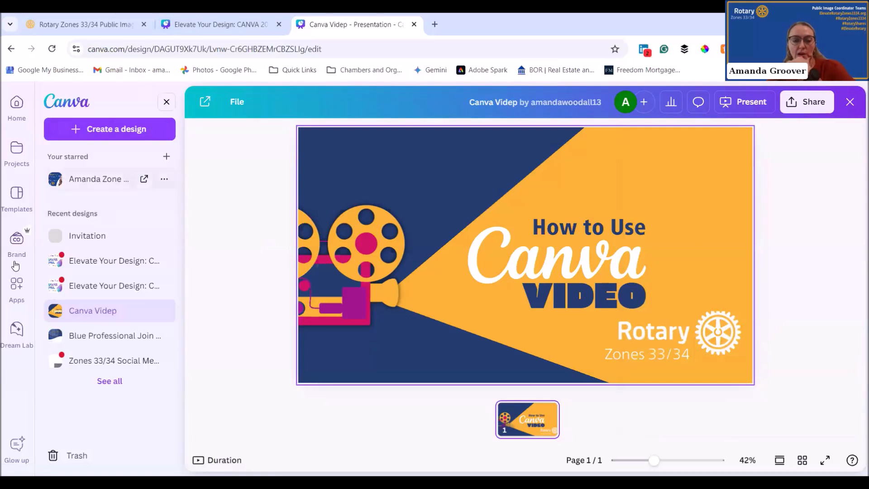
{"action": "left_click", "coordinate": [15, 297]}
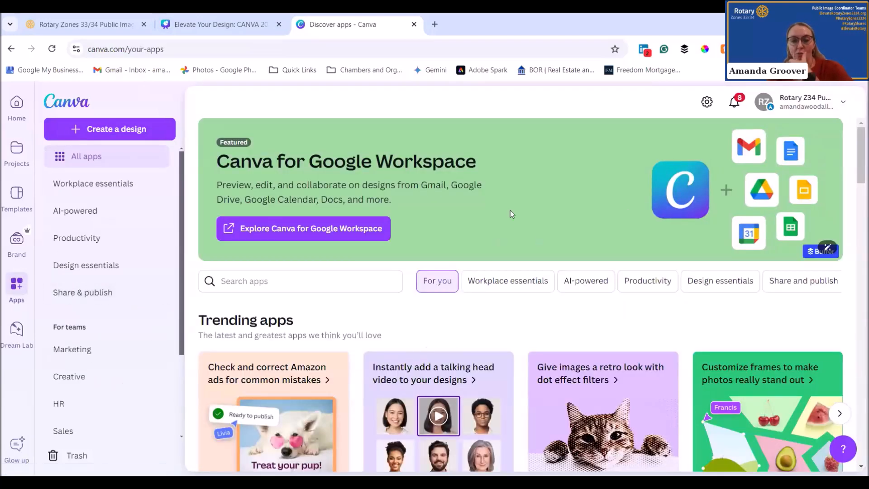
{"action": "scroll", "coordinate": [428, 247], "scroll_direction": "down", "scroll_amount": 1}
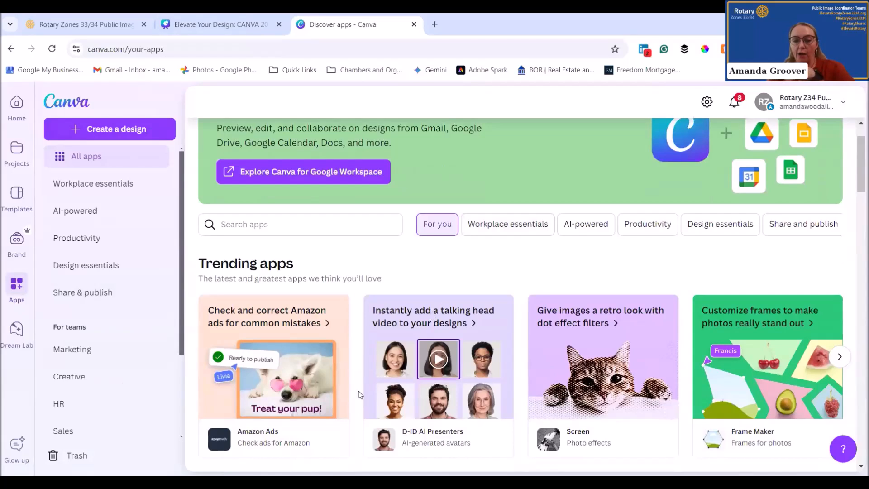
{"action": "scroll", "coordinate": [737, 330], "scroll_direction": "down", "scroll_amount": 1}
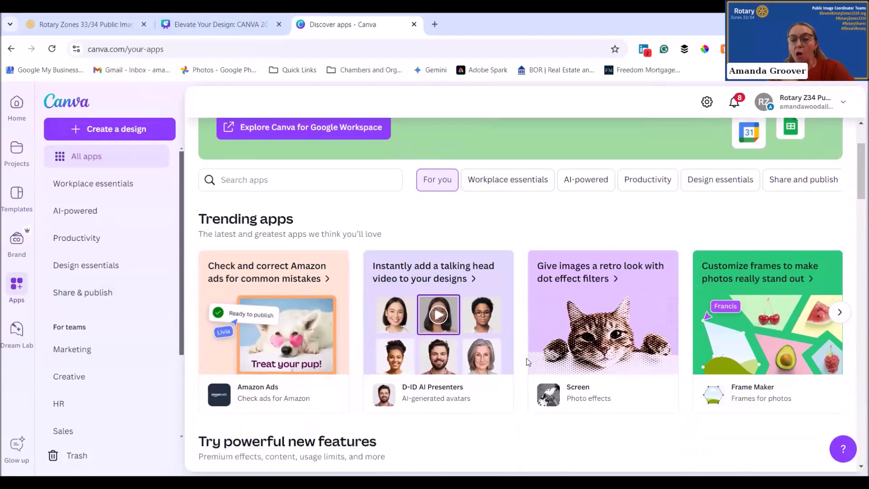
{"action": "scroll", "coordinate": [593, 347], "scroll_direction": "down", "scroll_amount": 6}
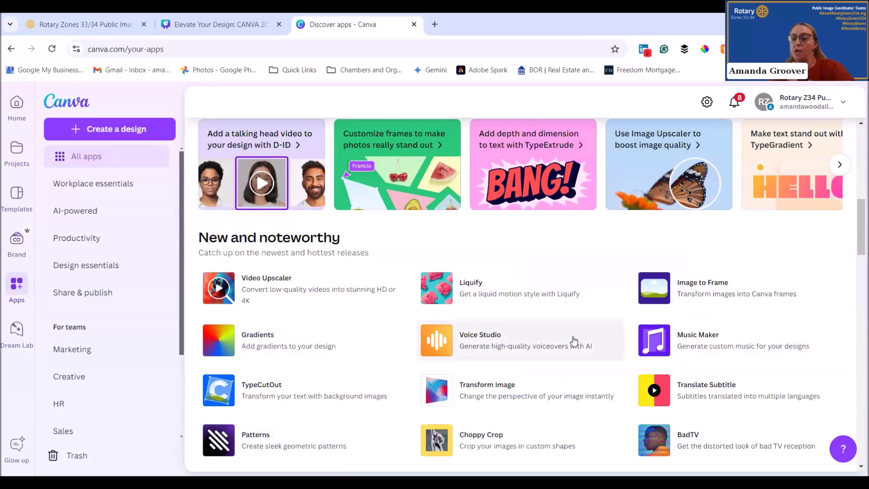
{"action": "scroll", "coordinate": [574, 348], "scroll_direction": "down", "scroll_amount": 7}
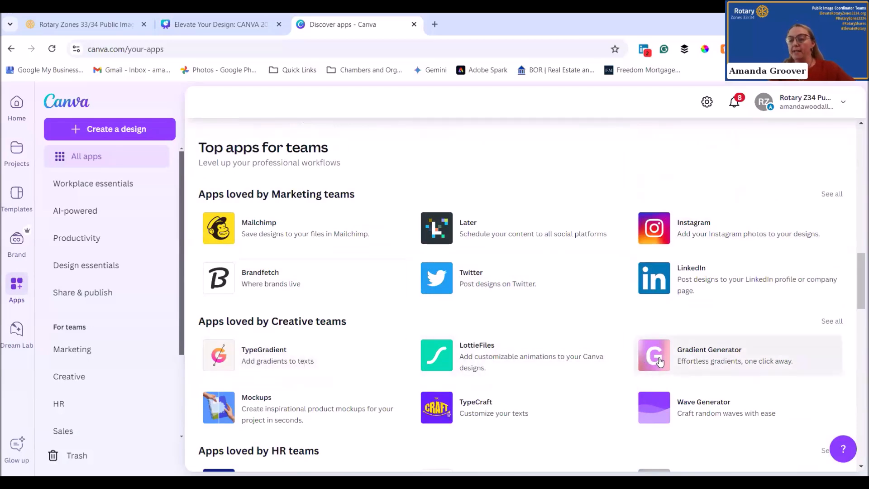
{"action": "scroll", "coordinate": [546, 366], "scroll_direction": "down", "scroll_amount": 3}
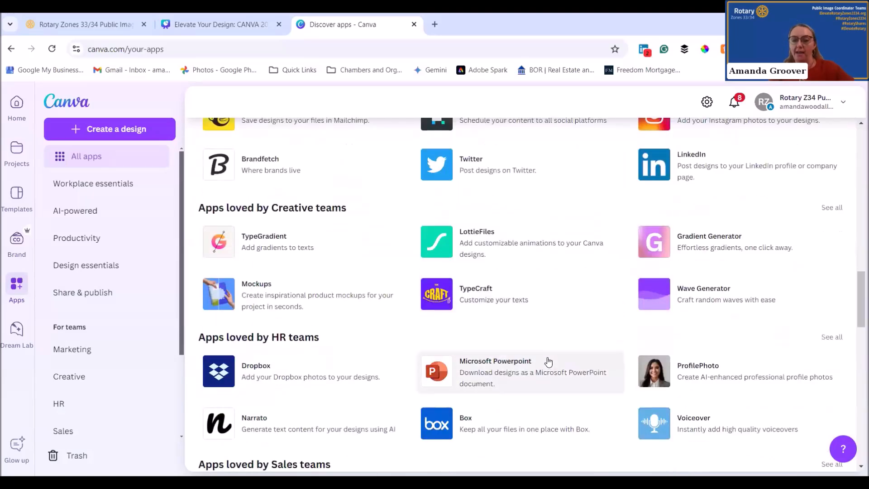
{"action": "scroll", "coordinate": [595, 198], "scroll_direction": "down", "scroll_amount": 4}
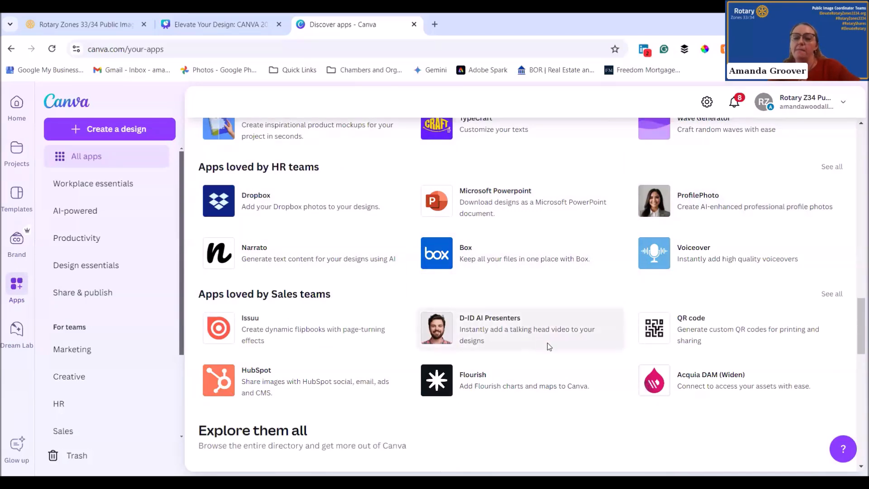
{"action": "scroll", "coordinate": [561, 340], "scroll_direction": "down", "scroll_amount": 10}
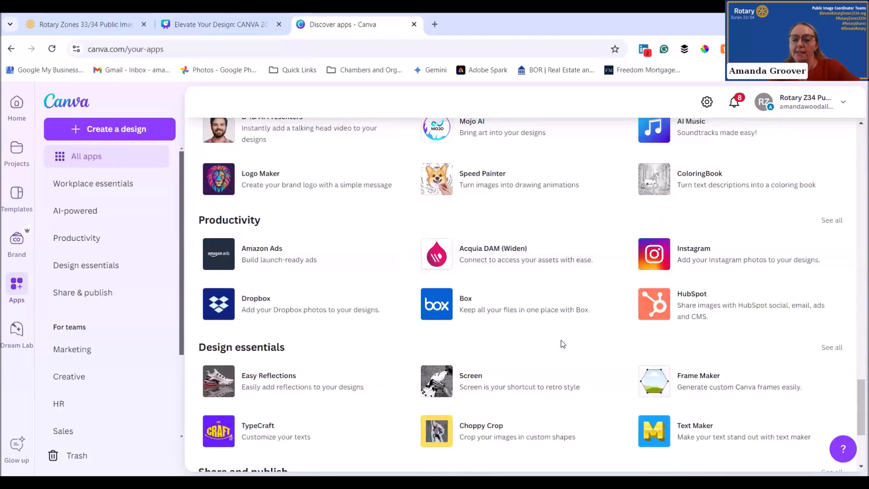
{"action": "scroll", "coordinate": [521, 354], "scroll_direction": "down", "scroll_amount": 1}
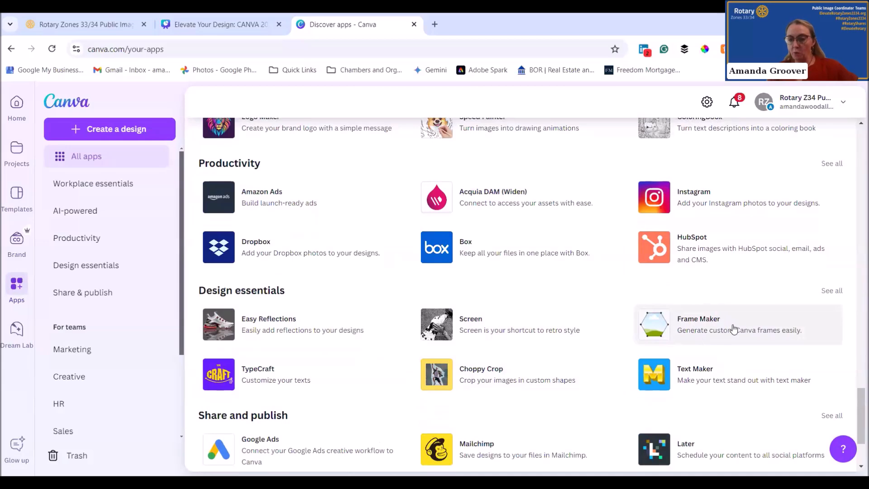
{"action": "scroll", "coordinate": [734, 322], "scroll_direction": "down", "scroll_amount": 1}
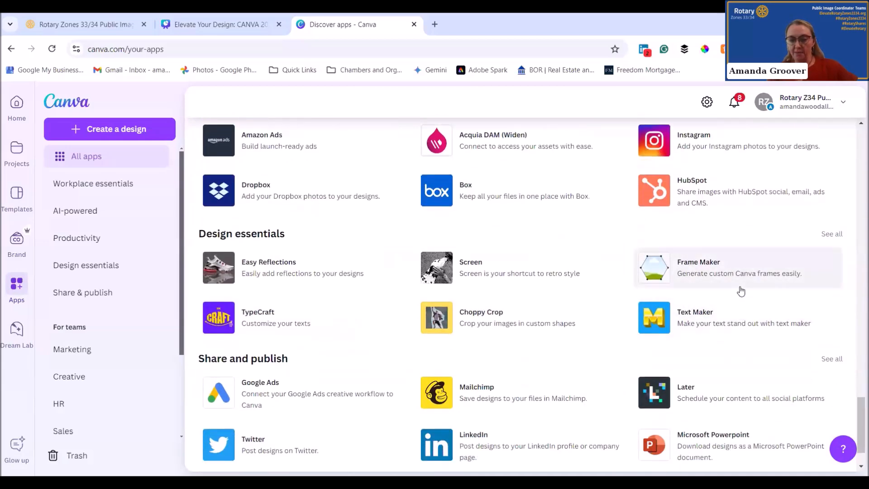
{"action": "scroll", "coordinate": [297, 362], "scroll_direction": "down", "scroll_amount": 1}
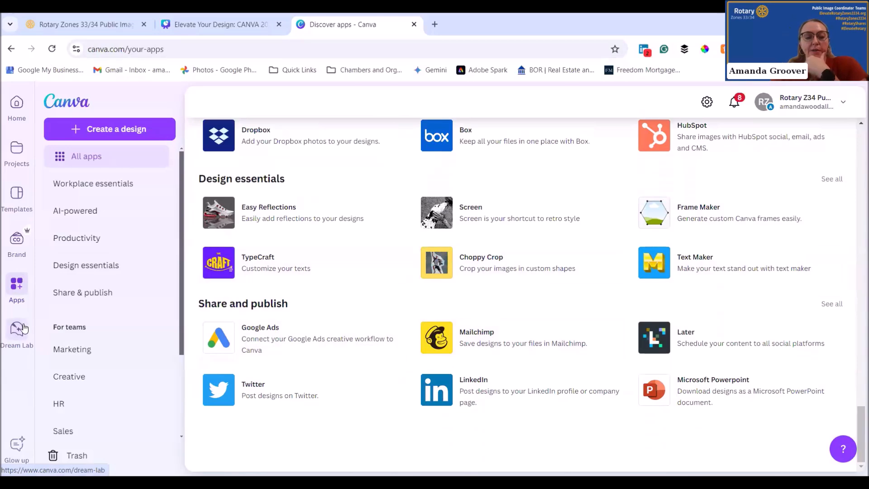
Open Dream Lab and generate images from the prompt "Create a bunny rabit with a magicians hat"
{"action": "left_click", "coordinate": [11, 329]}
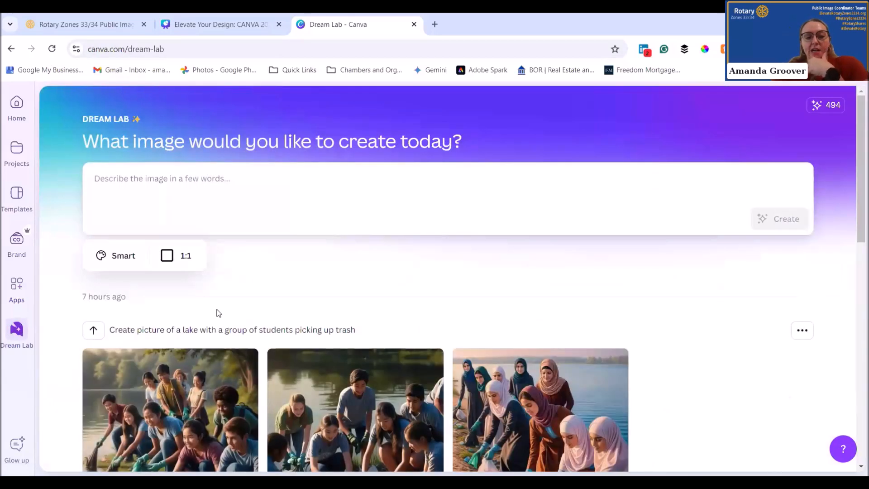
{"action": "left_click", "coordinate": [217, 179]}
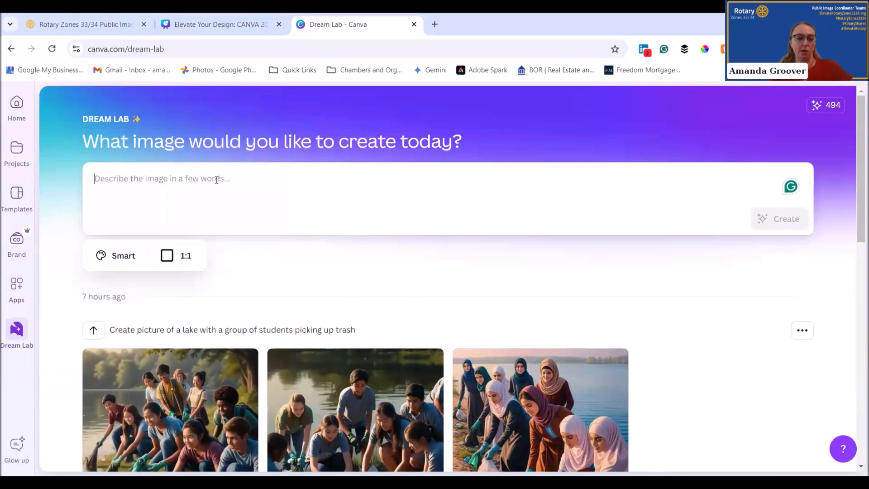
{"action": "type", "text": "Create a "}
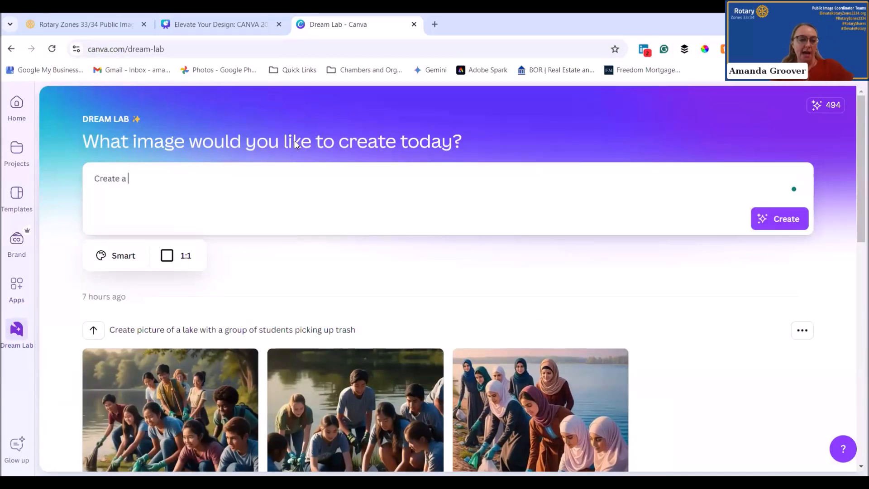
{"action": "type", "text": "mg"}
{"action": "key", "text": "BackSpace"}
{"action": "key", "text": "BackSpace"}
{"action": "key", "text": "BackSpace"}
{"action": "type", "text": "bunn"}
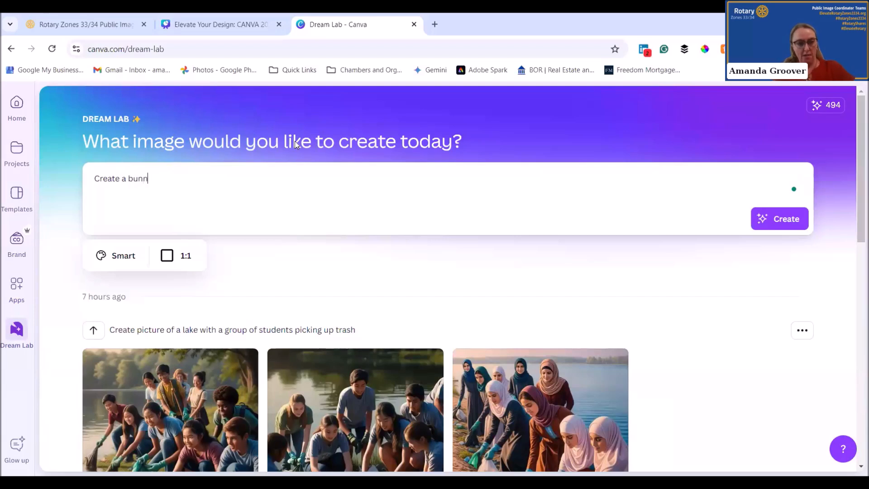
{"action": "type", "text": "y rabit with a "}
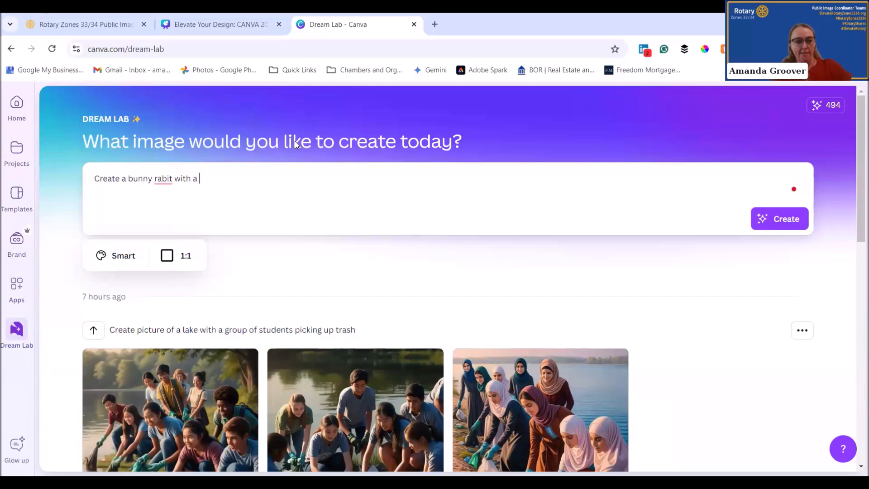
{"action": "type", "text": "magicians hat"}
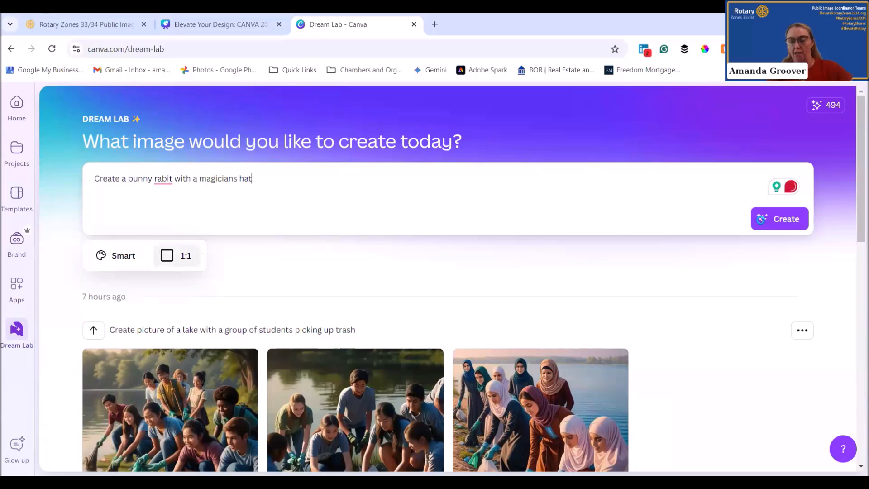
{"action": "left_click", "coordinate": [771, 219]}
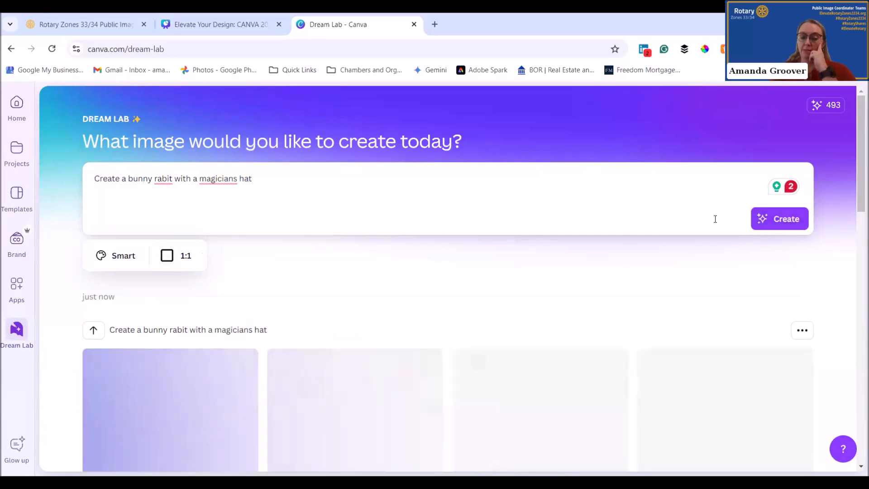
Correct the prompt's spelling to "rabbit" and "magician's", and view the generated bunny images and the options for that generation
{"action": "mouse_move", "coordinate": [162, 178]}
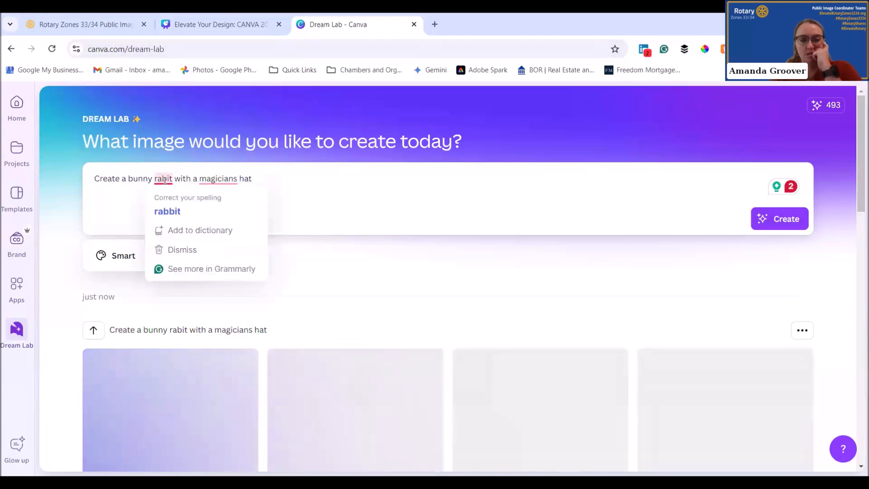
{"action": "left_click", "coordinate": [176, 212]}
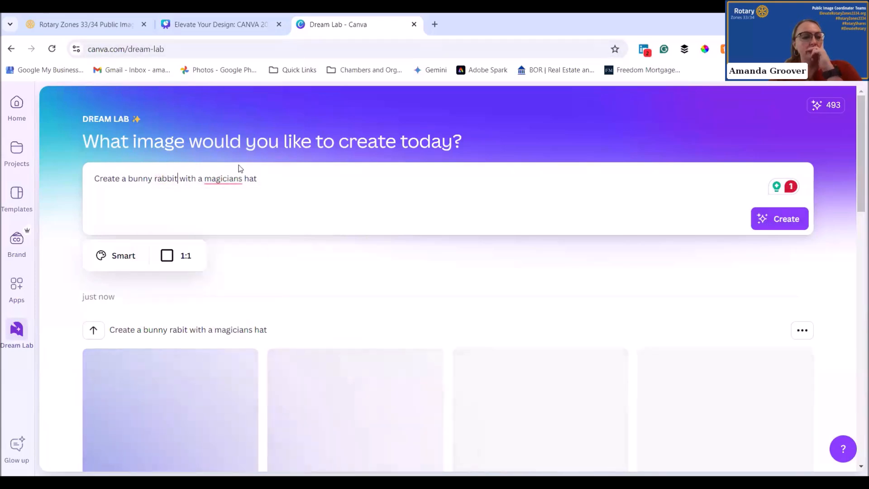
{"action": "mouse_move", "coordinate": [218, 178]}
{"action": "left_click", "coordinate": [231, 211]}
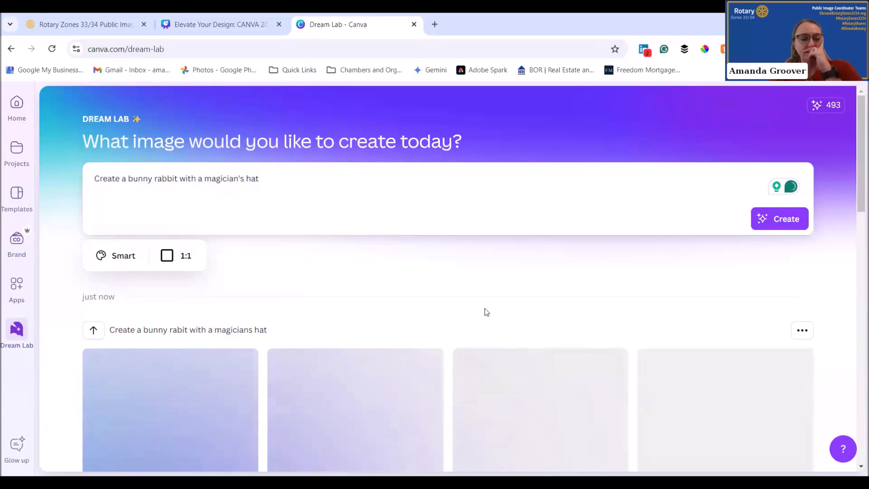
{"action": "scroll", "coordinate": [600, 428], "scroll_direction": "down", "scroll_amount": 3}
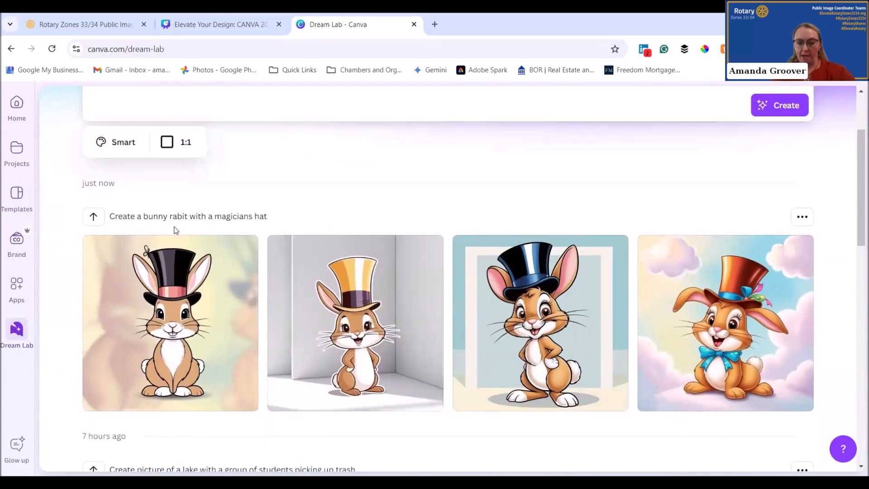
{"action": "left_click", "coordinate": [810, 217]}
{"action": "scroll", "coordinate": [314, 197], "scroll_direction": "up", "scroll_amount": 3}
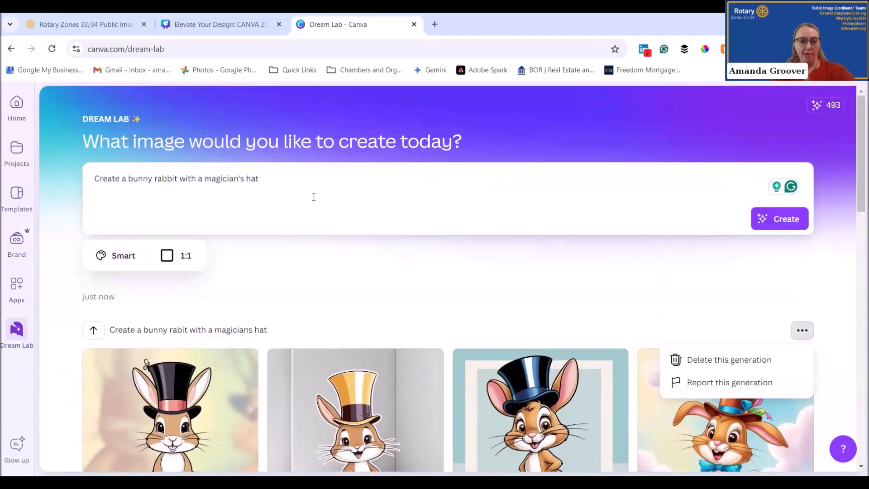
Add "realistic" before "bunny" in the prompt, generate a new set of images and view them
{"action": "left_click", "coordinate": [139, 175]}
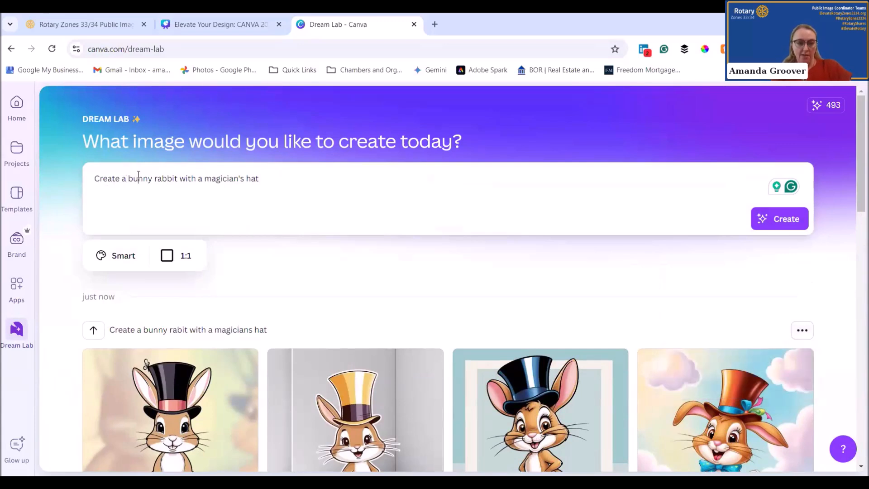
{"action": "type", "text": "realistic"}
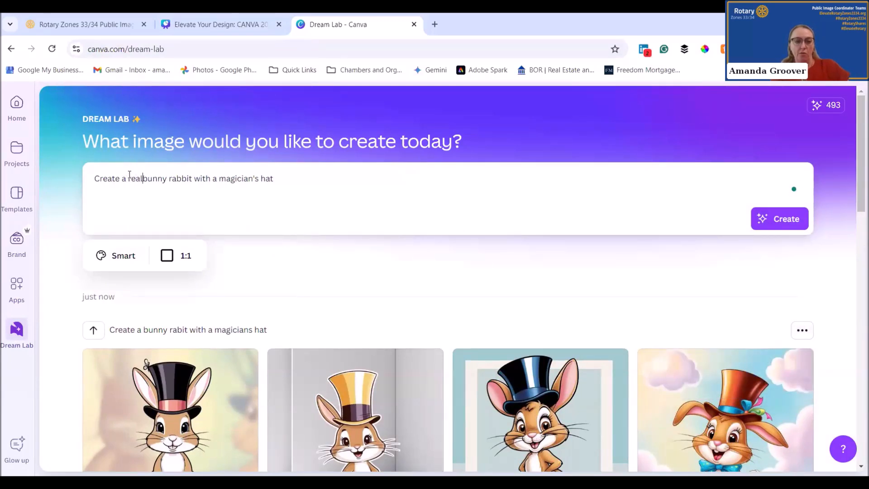
{"action": "key", "text": "Return"}
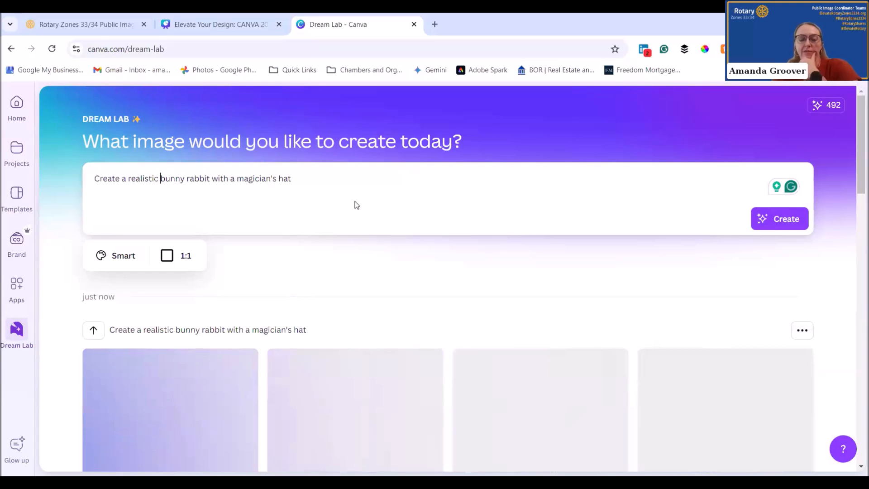
{"action": "scroll", "coordinate": [357, 205], "scroll_direction": "down", "scroll_amount": 3}
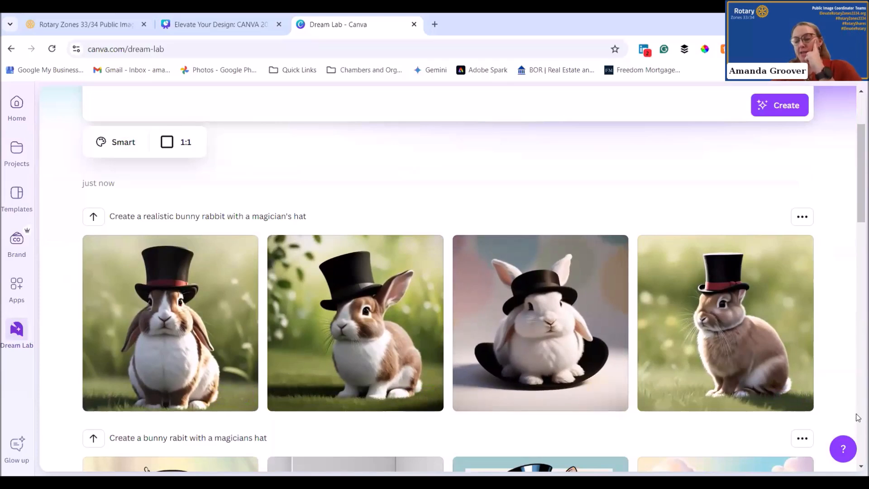
Switch to the Elevate Your Design: CANVA 2024 presentation and open the full-screen presenting options at the Canva for Non-Profits slide
{"action": "key", "text": "ctrl+shift+Tab"}
{"action": "left_click", "coordinate": [776, 97]}
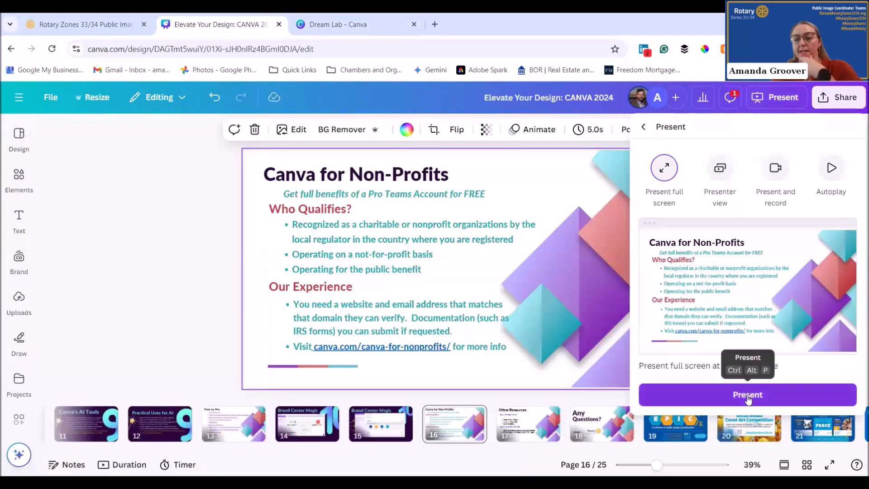